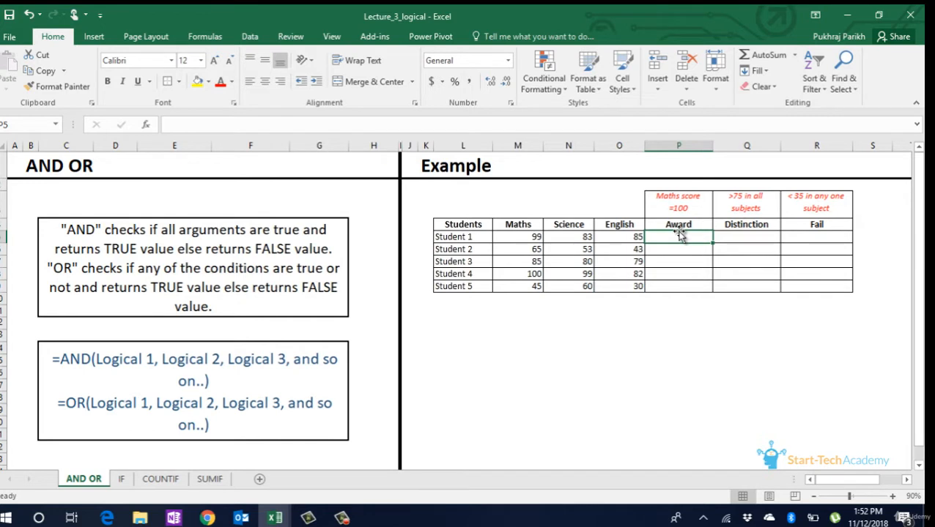
# - Enter the formula =M5=100 in Student 1's Award cell to test for a Maths score of 100
pyautogui.write('=')
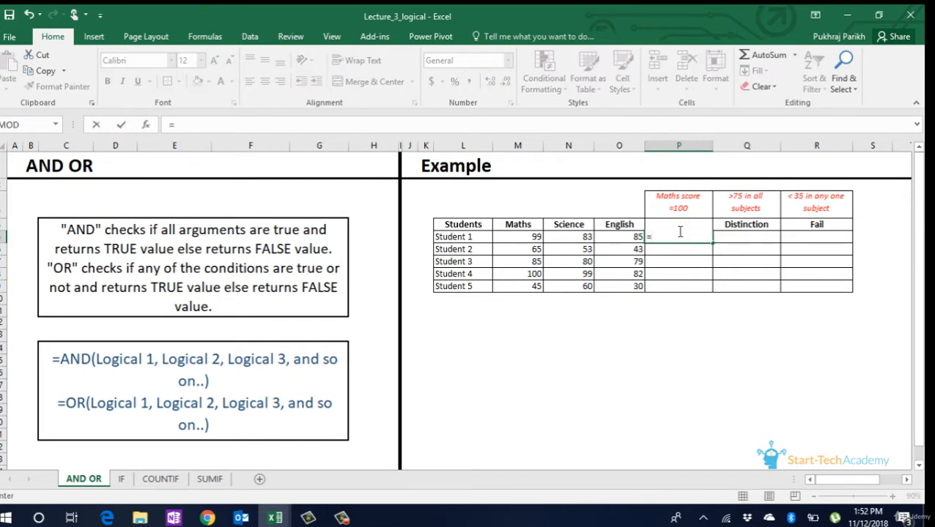
pyautogui.press('Left')
pyautogui.press('Left')
pyautogui.press('Left')
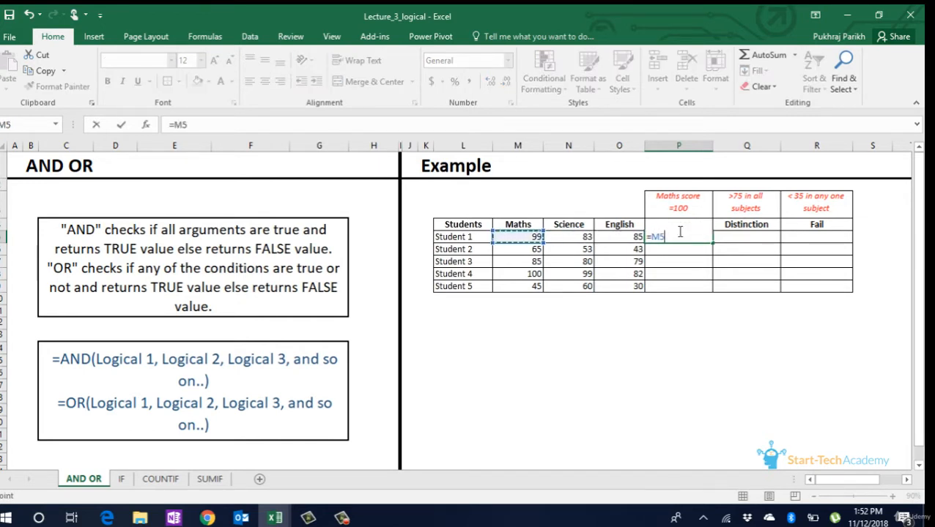
pyautogui.write('=100')
pyautogui.press('Return')
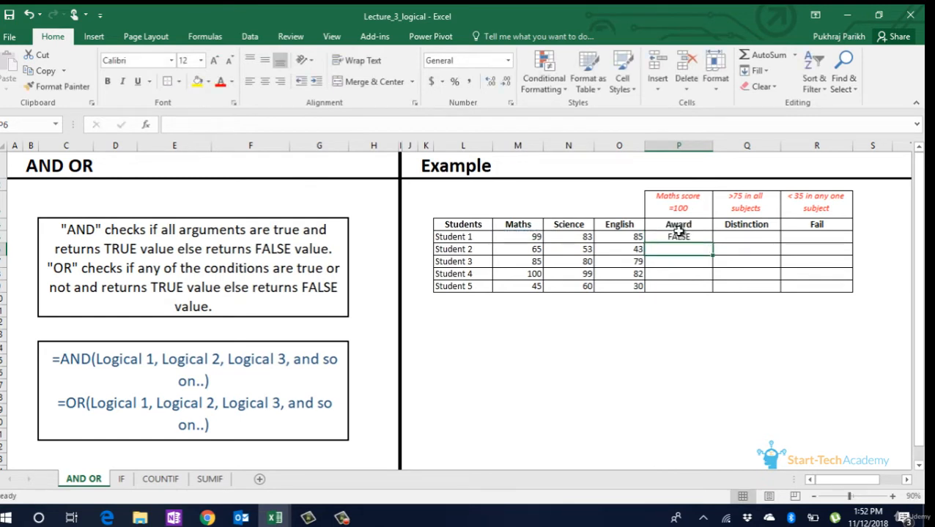
# - Copy the Award formula down through Student 5 and highlight Student 4's Award cell in yellow
pyautogui.click(680, 238)
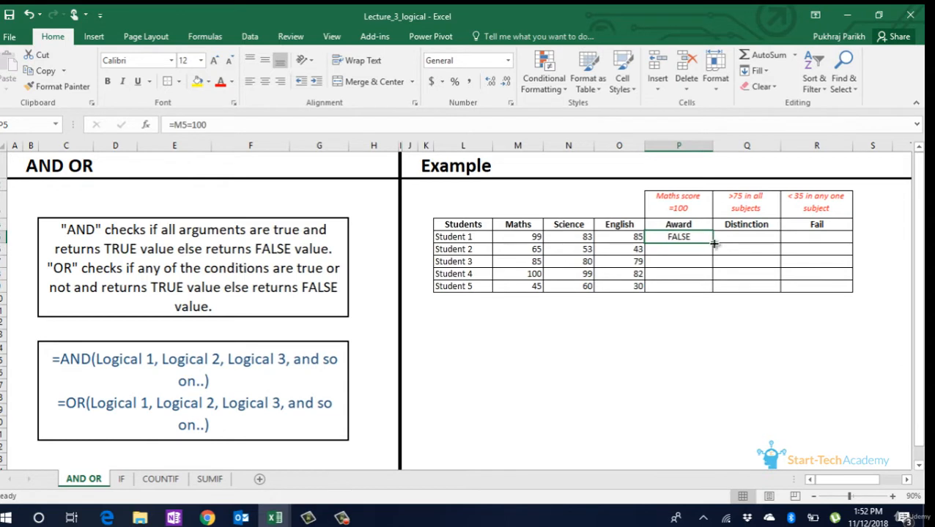
pyautogui.doubleClick(712, 243)
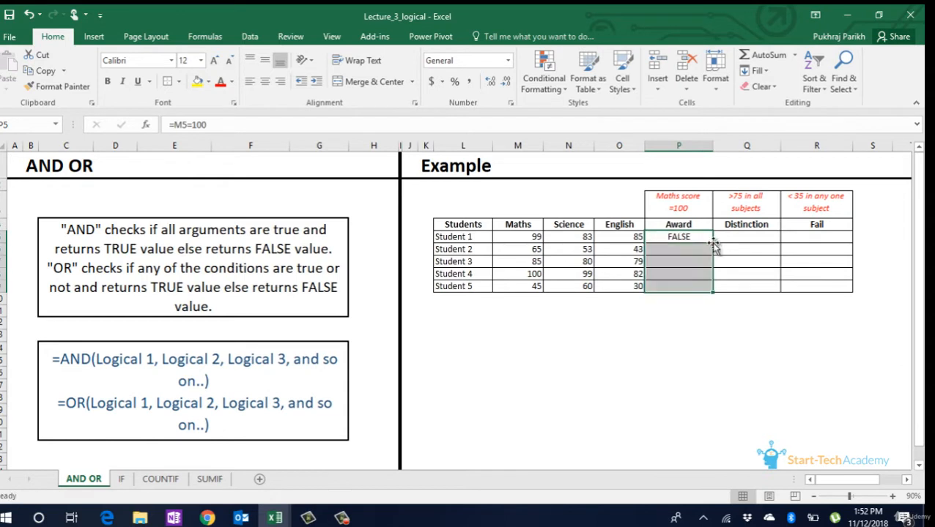
pyautogui.click(689, 274)
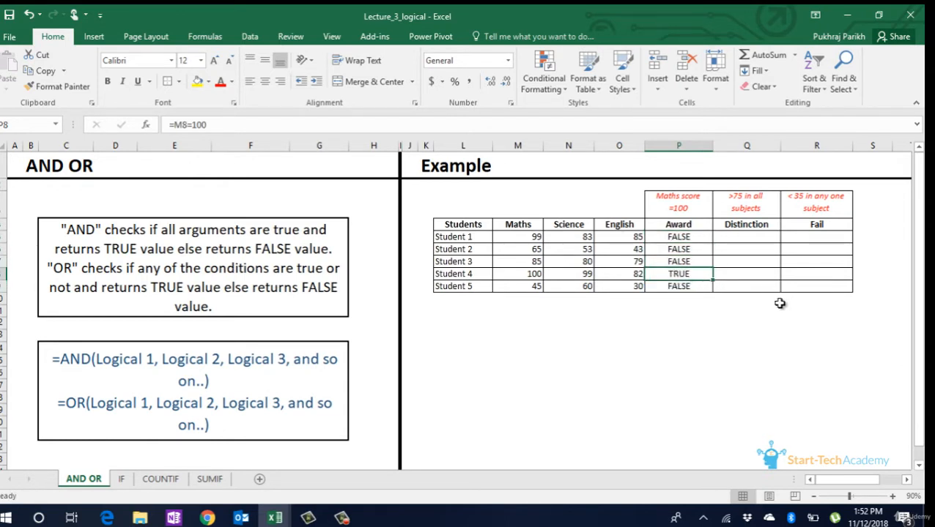
pyautogui.click(196, 80)
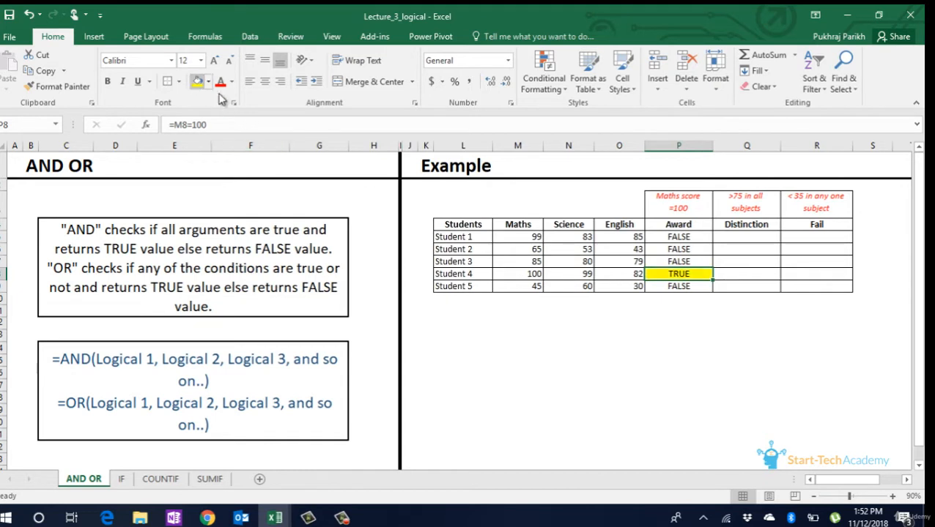
# - Begin an AND formula in Student 1's Distinction cell with M5>75 as its first condition
pyautogui.click(723, 238)
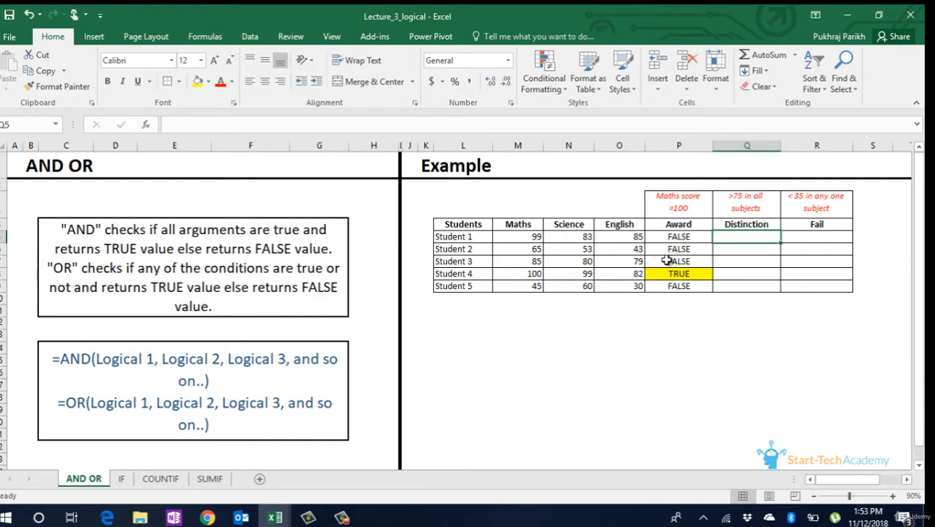
pyautogui.write('=')
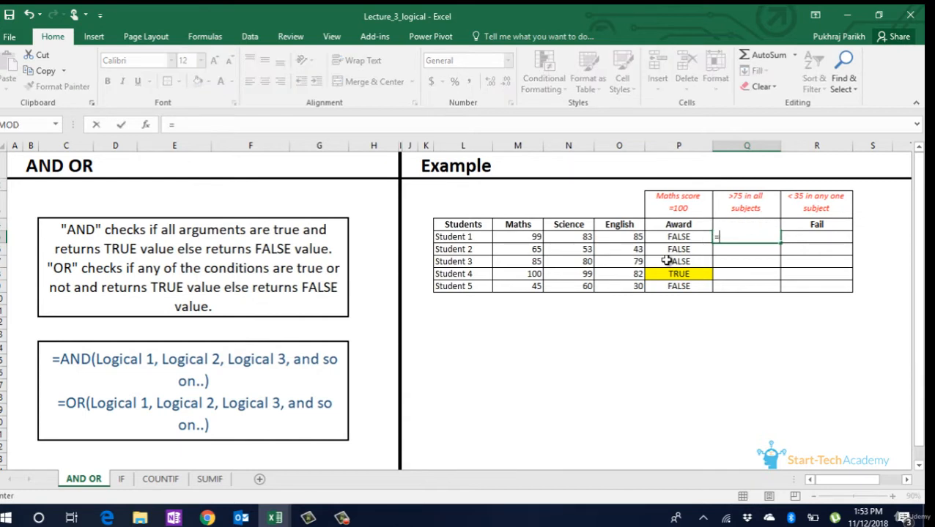
pyautogui.write('and')
pyautogui.press('Tab')
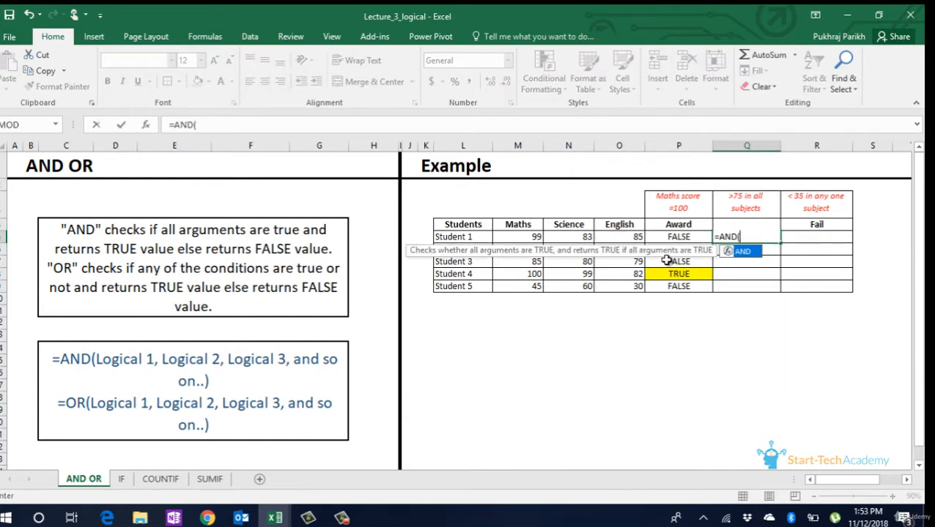
pyautogui.press('Left')
pyautogui.press('Left')
pyautogui.press('Left')
pyautogui.press('Left')
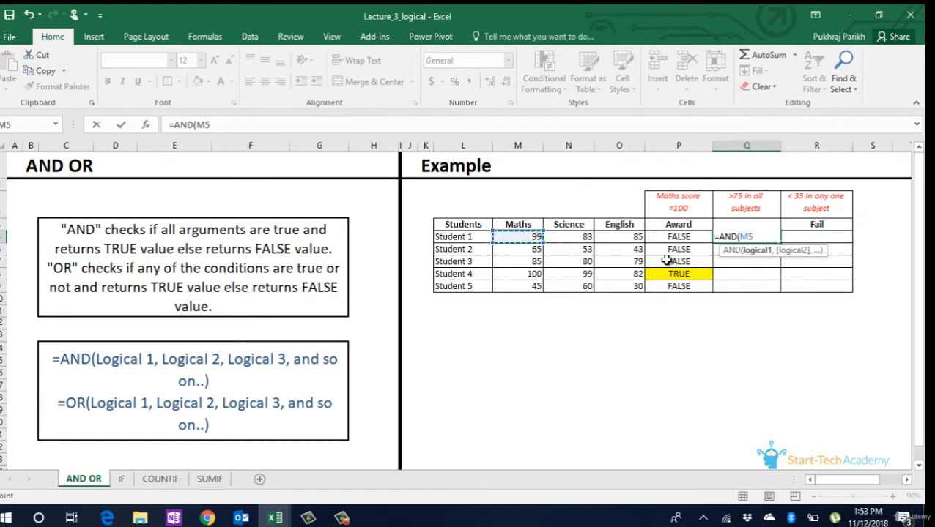
pyautogui.write('>75,')
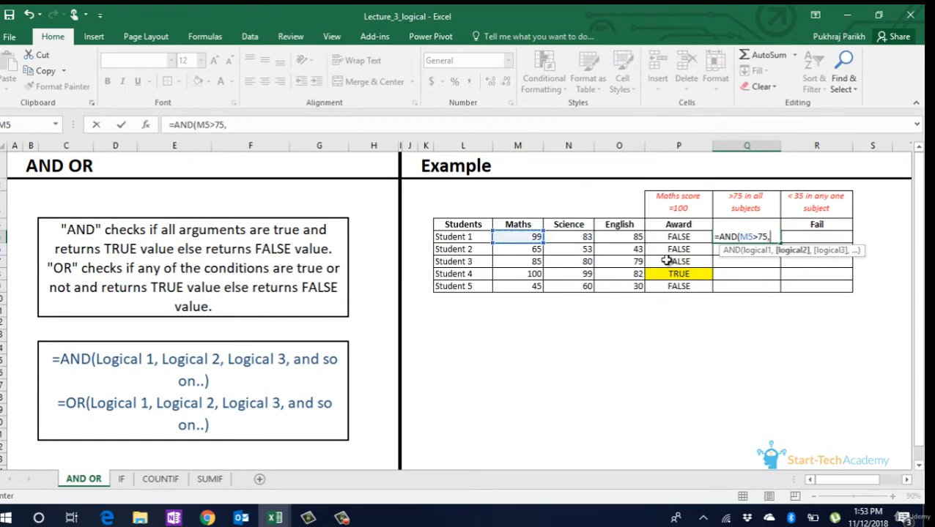
# - Add the conditions N5>75 and O5>75 to the AND formula and complete it
pyautogui.press('Left')
pyautogui.press('Left')
pyautogui.press('Left')
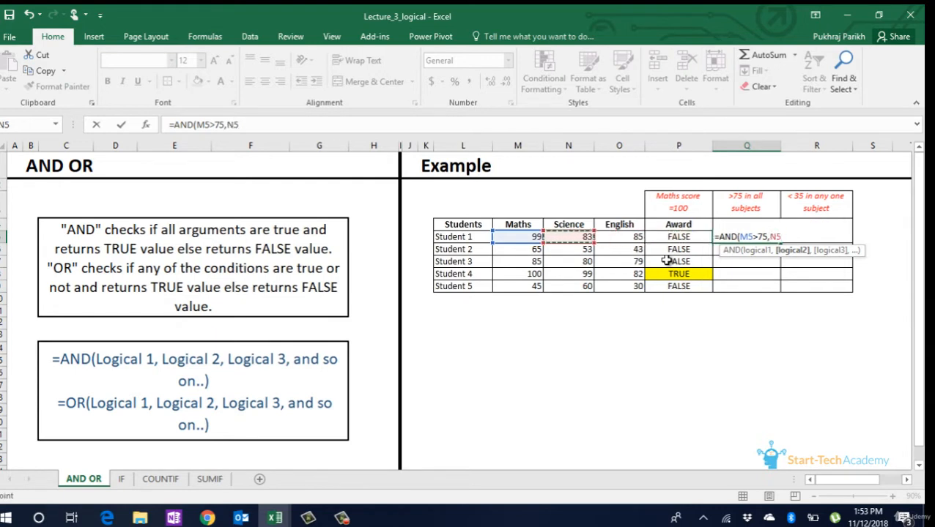
pyautogui.write('>75,')
pyautogui.press('Left')
pyautogui.press('Left')
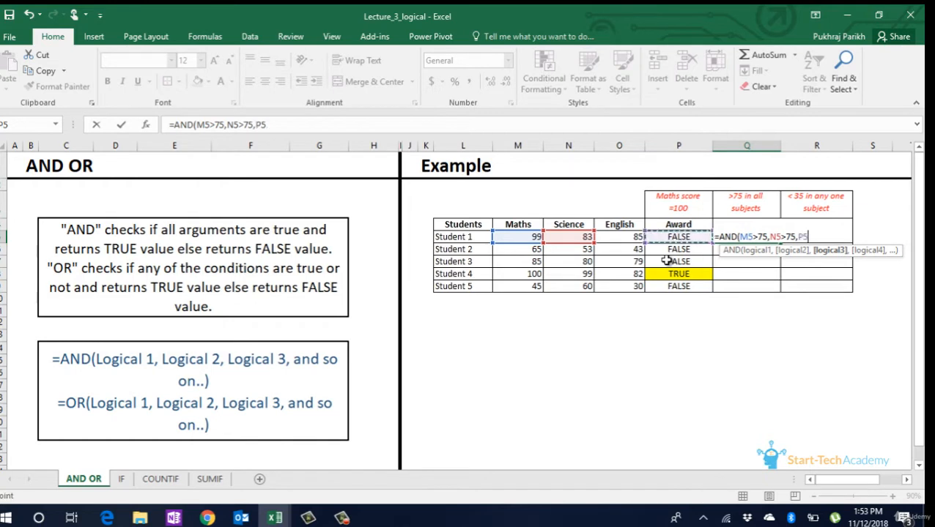
pyautogui.write('>75')
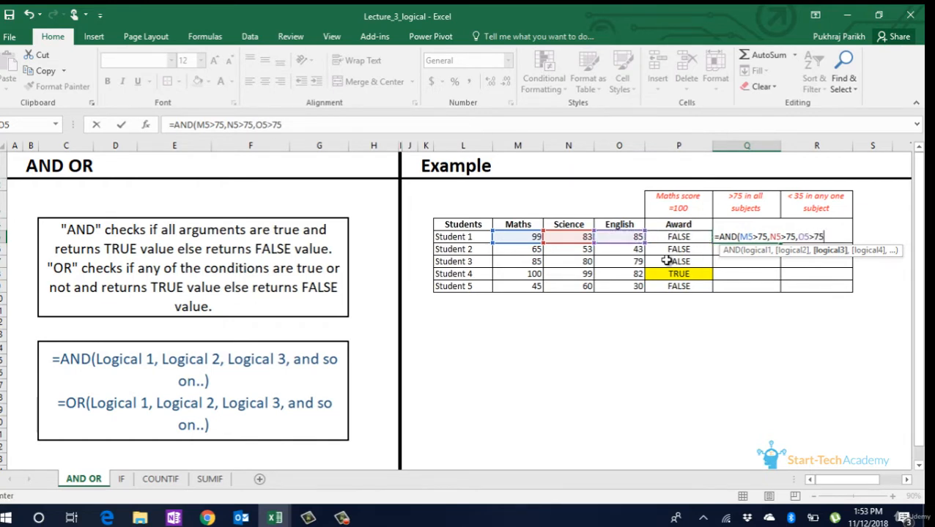
pyautogui.press('Return')
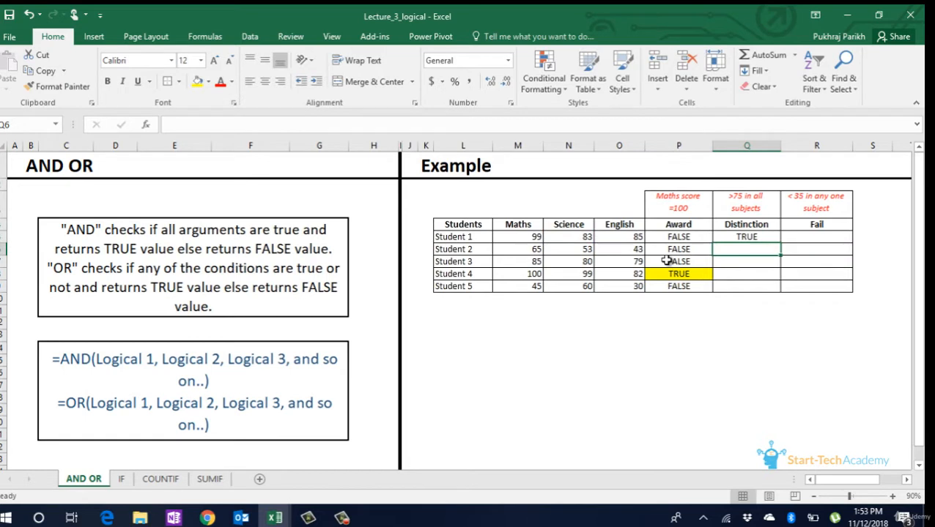
# - Copy the Distinction formula down through Student 5 and highlight the Distinction cells of Students 1, 3 and 4 in yellow
pyautogui.click(771, 239)
pyautogui.doubleClick(779, 242)
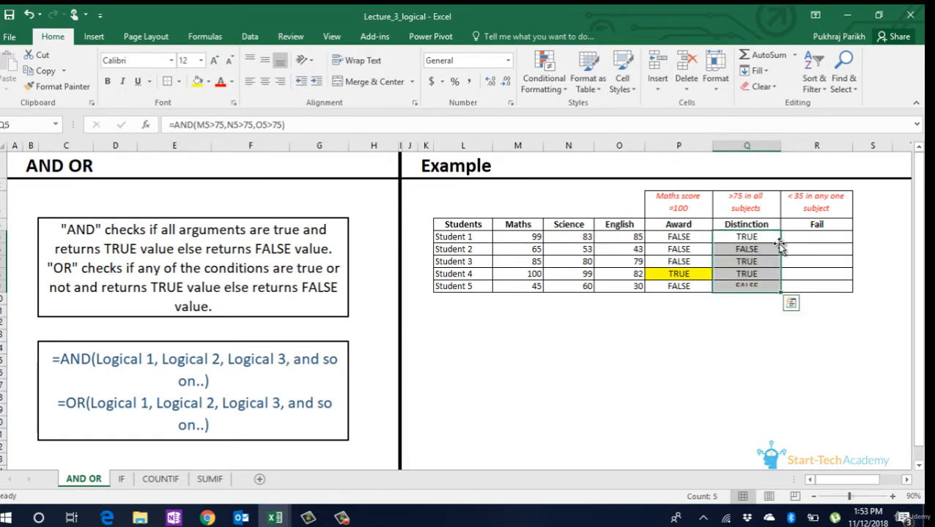
pyautogui.click(762, 273)
pyautogui.keyDown('ctrl'); pyautogui.click(756, 262); pyautogui.keyUp('ctrl')
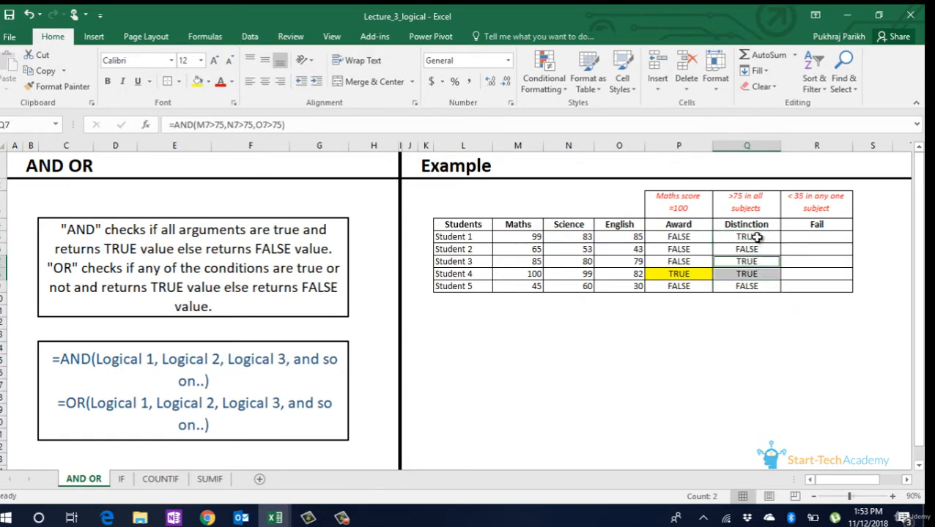
pyautogui.keyDown('ctrl'); pyautogui.click(756, 237); pyautogui.keyUp('ctrl')
pyautogui.click(196, 82)
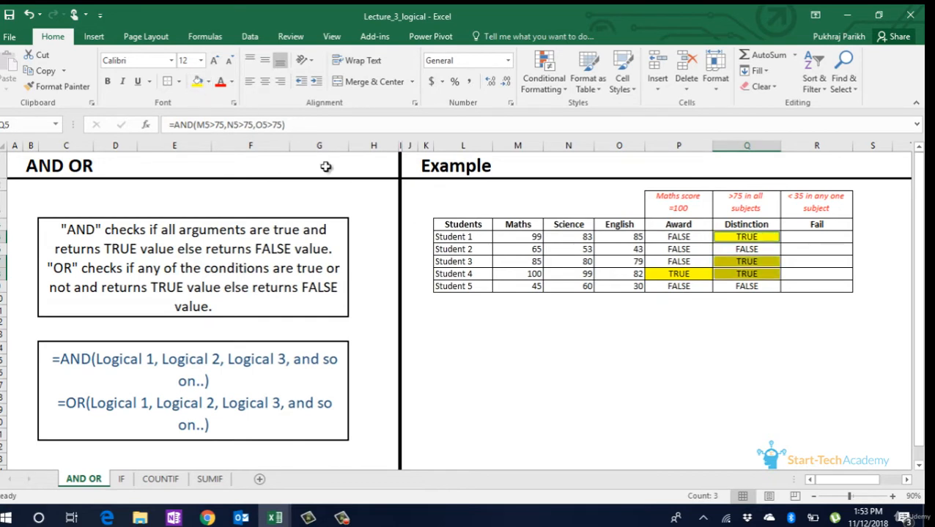
pyautogui.click(773, 316)
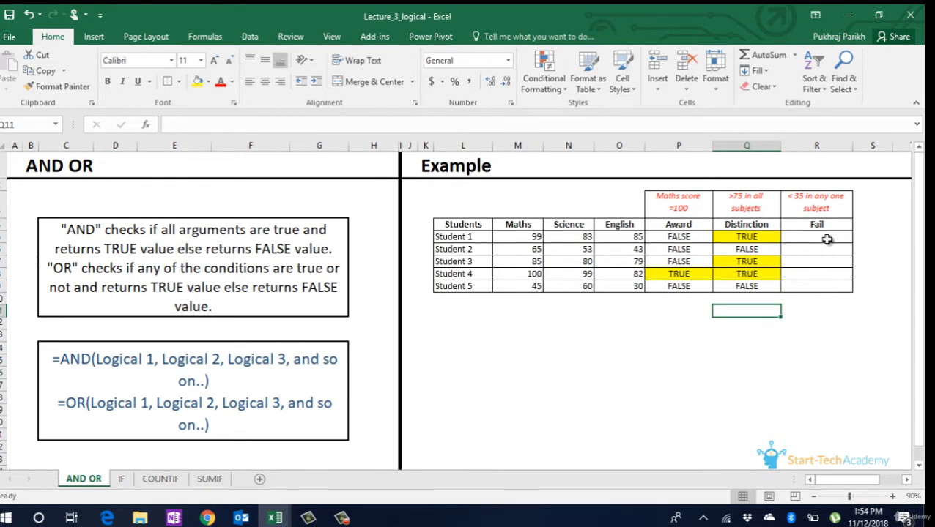
# - Begin an OR formula in Student 1's Fail cell with M5<35 as its first condition
pyautogui.click(825, 236)
pyautogui.write('=')
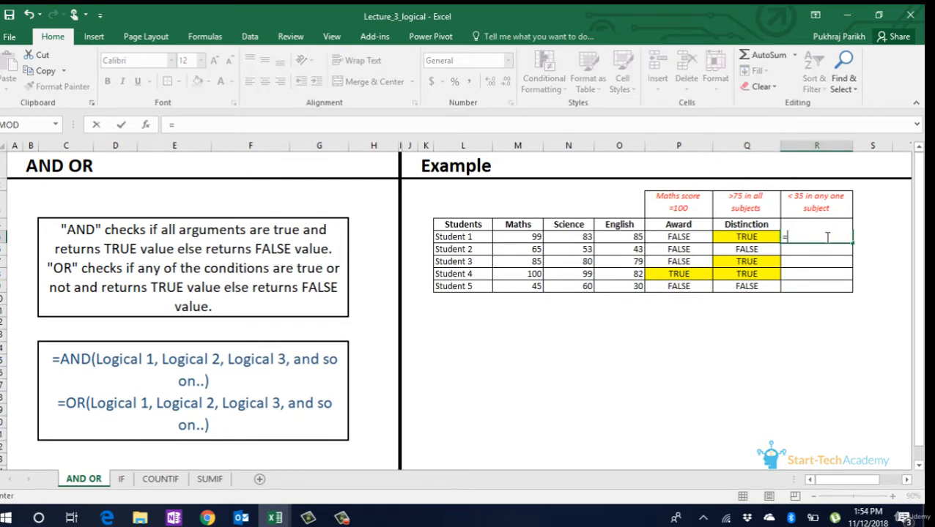
pyautogui.write('or')
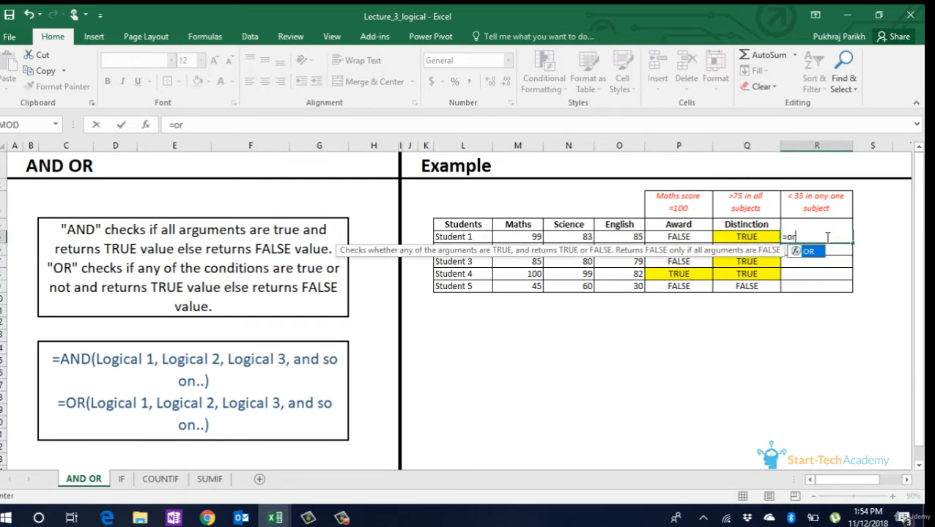
pyautogui.press('Tab')
pyautogui.press('Left')
pyautogui.press('Left')
pyautogui.press('Left')
pyautogui.press('Left')
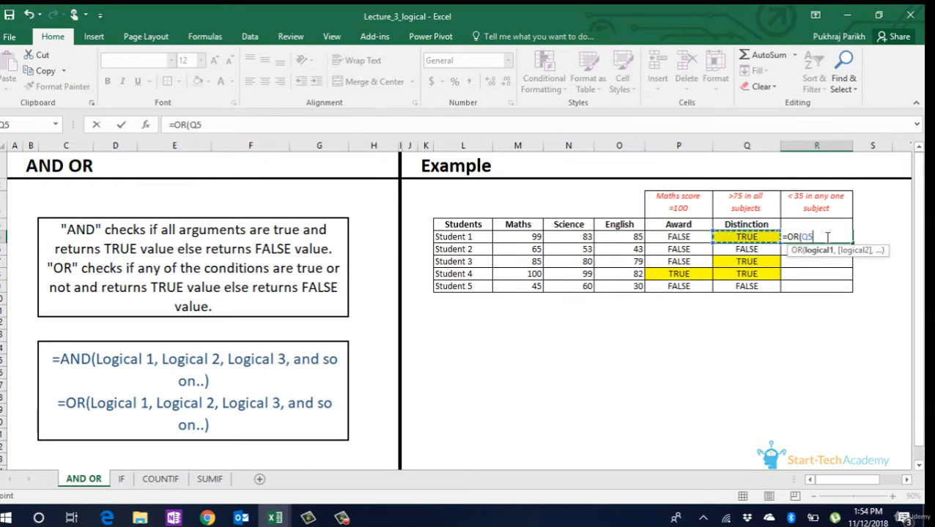
pyautogui.press('Left')
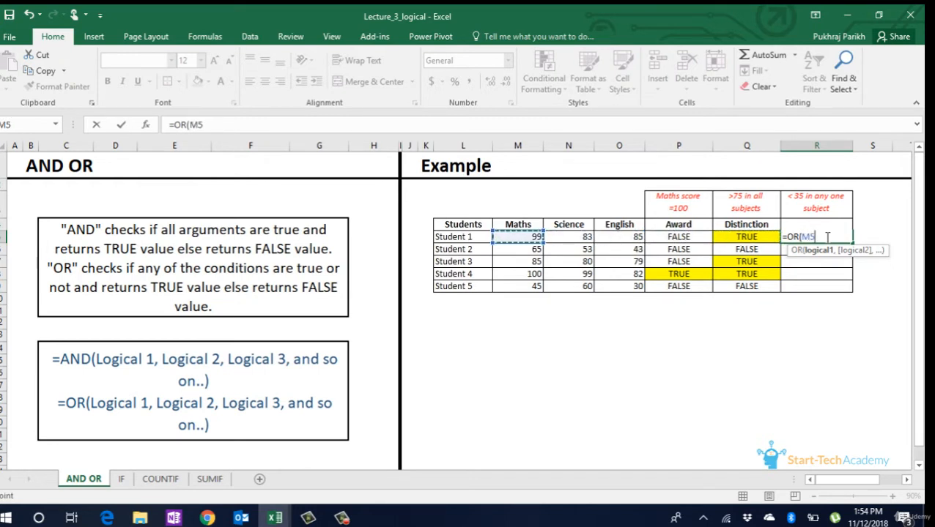
pyautogui.write('<35,')
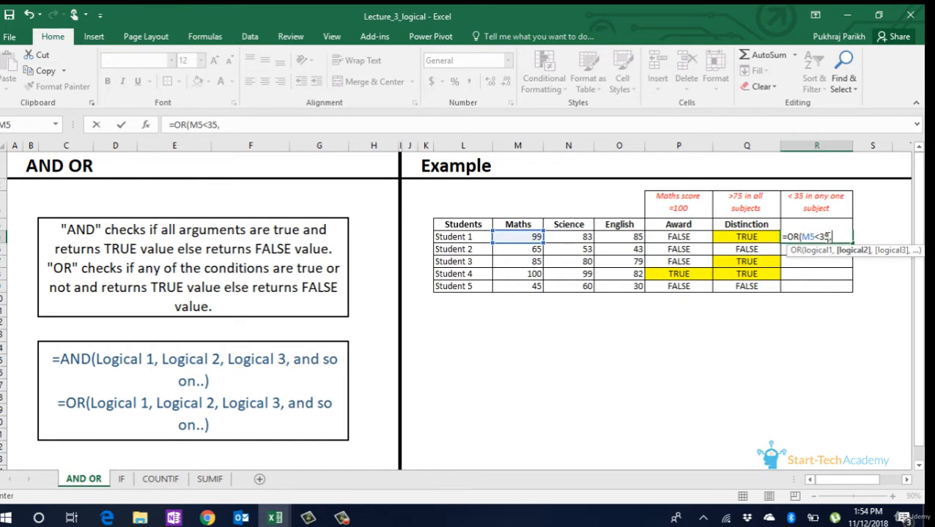
# - Add N5<35 as the second condition of the OR formula in the Fail cell
pyautogui.press('Left')
pyautogui.press('Left')
pyautogui.press('Left')
pyautogui.press('Left')
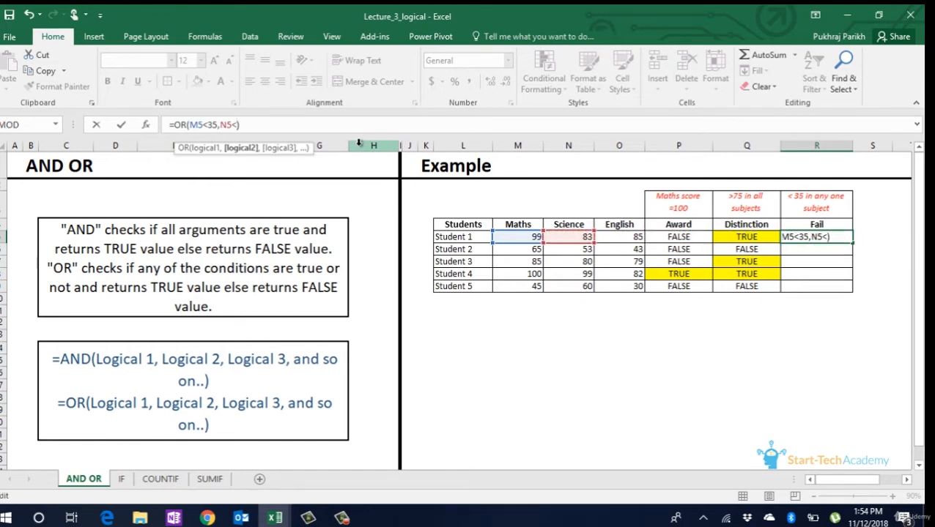
pyautogui.write('<35,')
# - Add O5<35 as the third condition of the OR formula and complete it
pyautogui.press('Left')
pyautogui.press('Left')
pyautogui.press('Left')
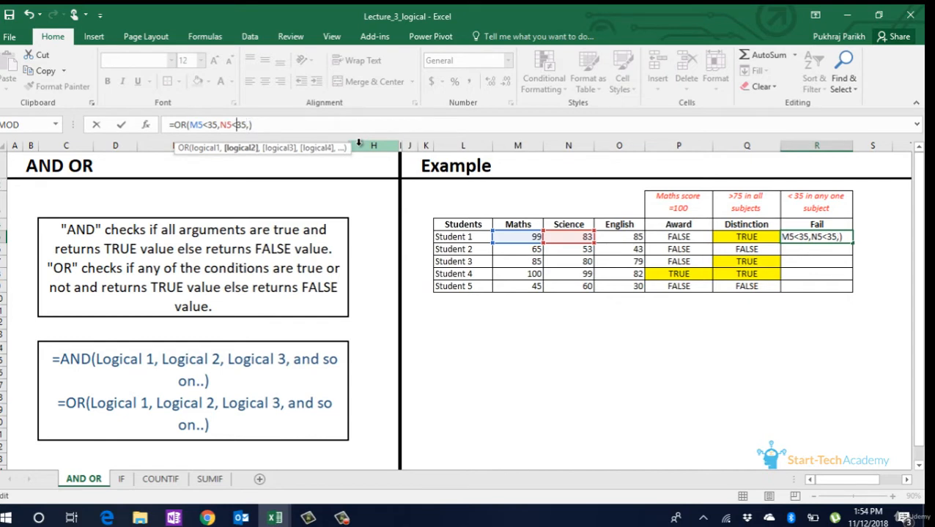
pyautogui.press('Right')
pyautogui.press('Right')
pyautogui.press('Right')
pyautogui.click(638, 239)
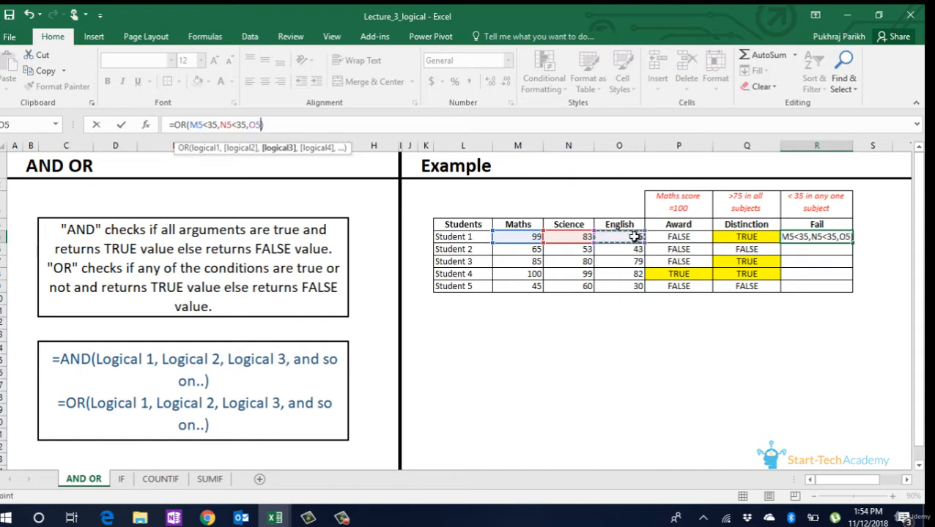
pyautogui.write('<35')
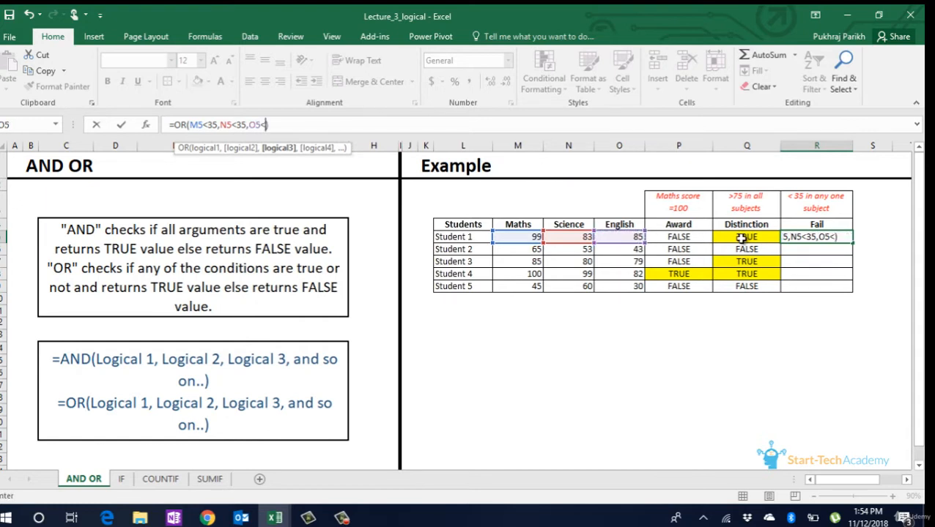
pyautogui.press('Return')
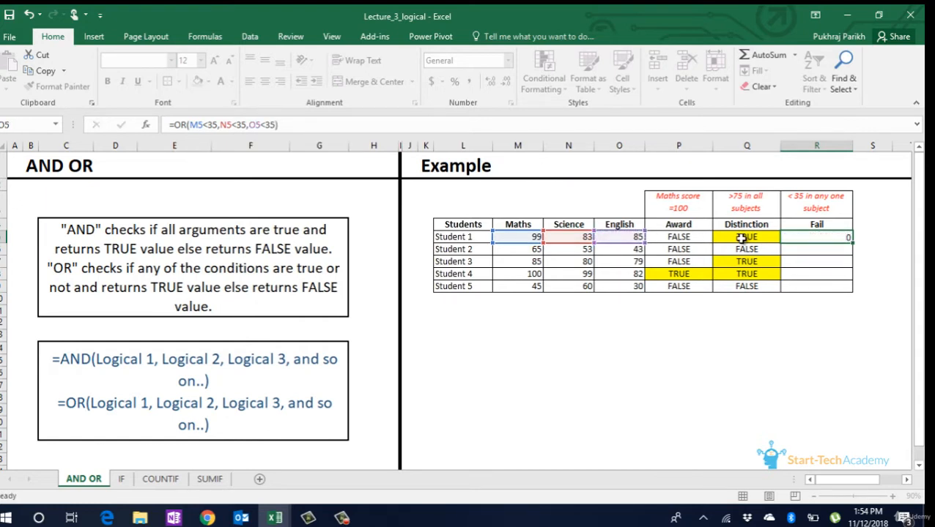
# - Copy the Fail formula down through Student 5, highlight Student 5's Fail cell in yellow, and select that student's English score
pyautogui.click(841, 235)
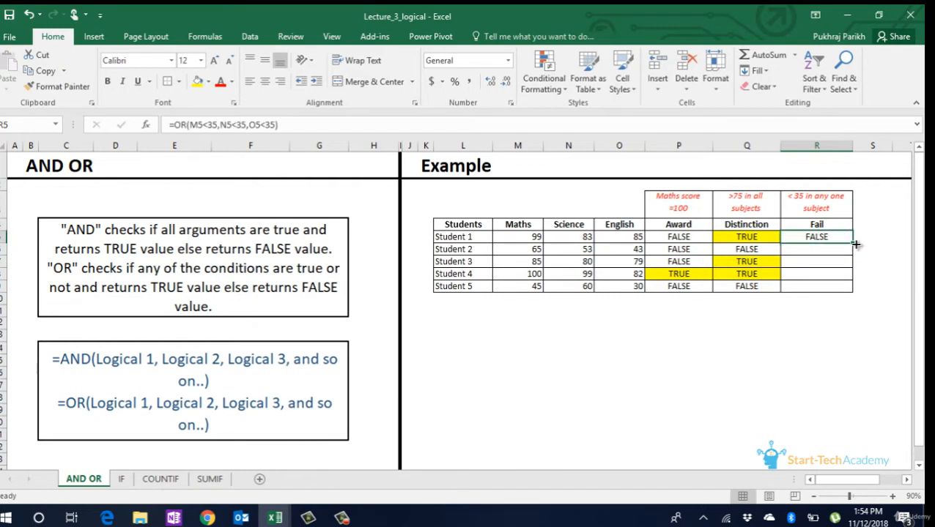
pyautogui.doubleClick(853, 248)
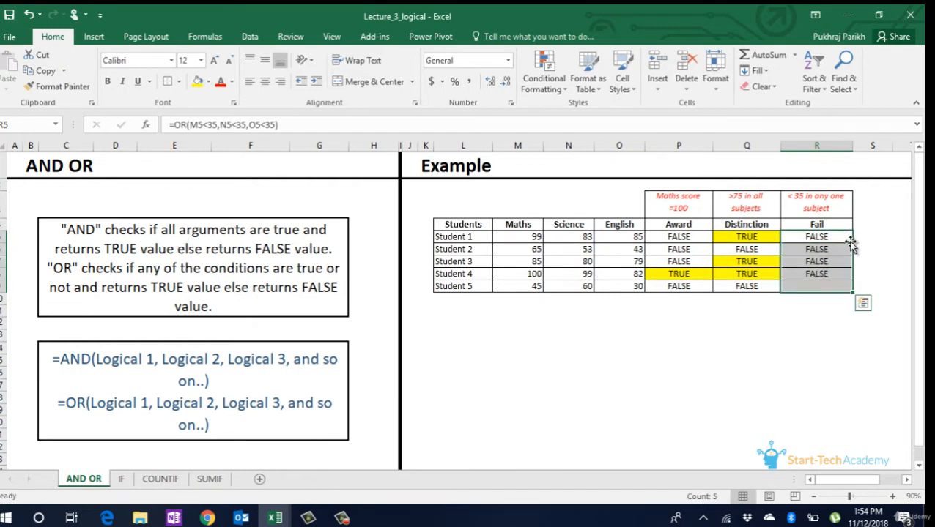
pyautogui.click(823, 287)
pyautogui.click(192, 83)
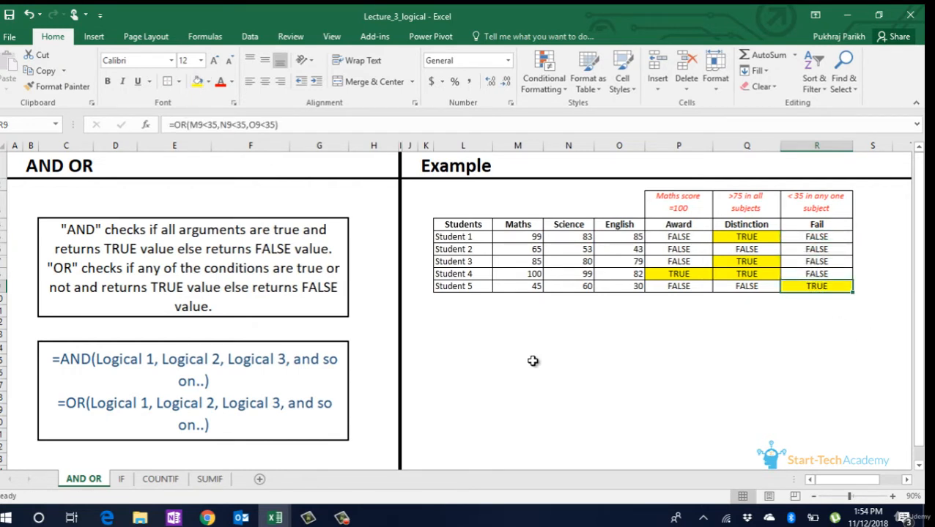
pyautogui.click(546, 323)
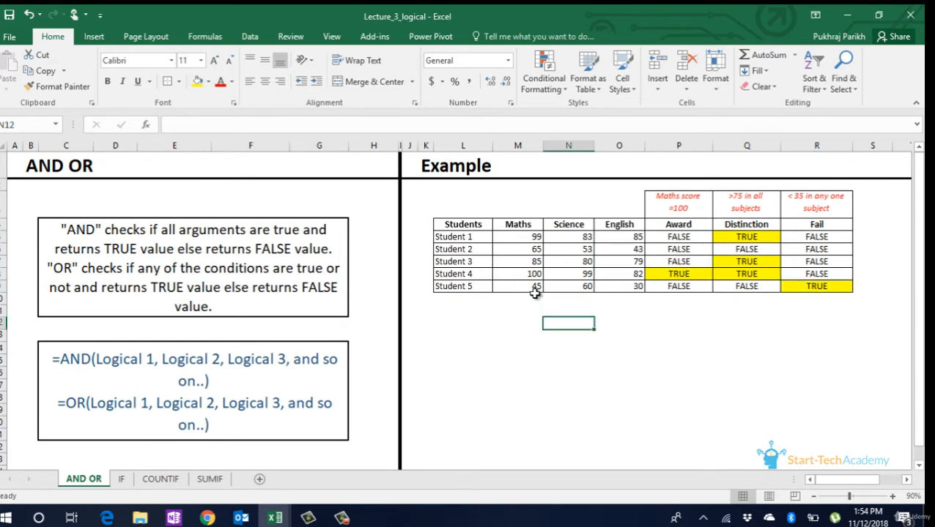
pyautogui.click(621, 287)
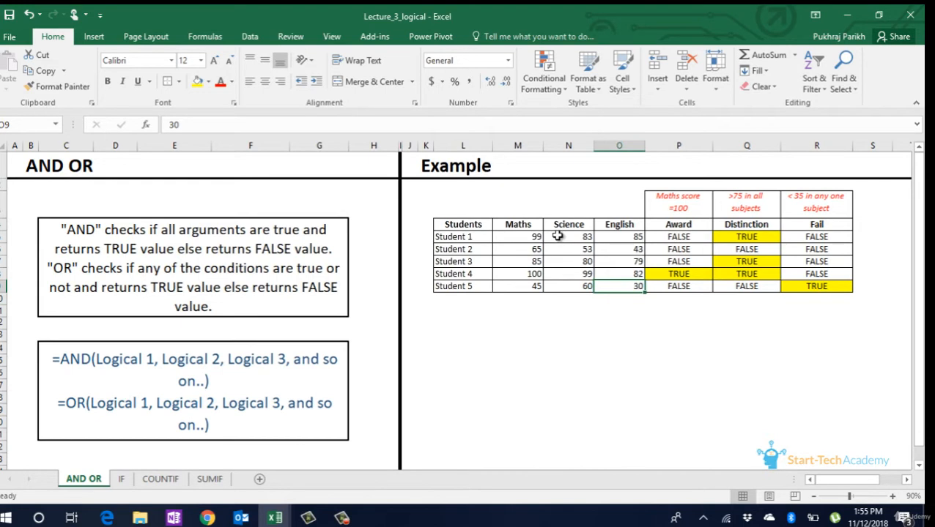
# - On the IF sheet, begin an IF formula in Student 1's Maths Grade cell with the condition M5>=75
pyautogui.click(122, 481)
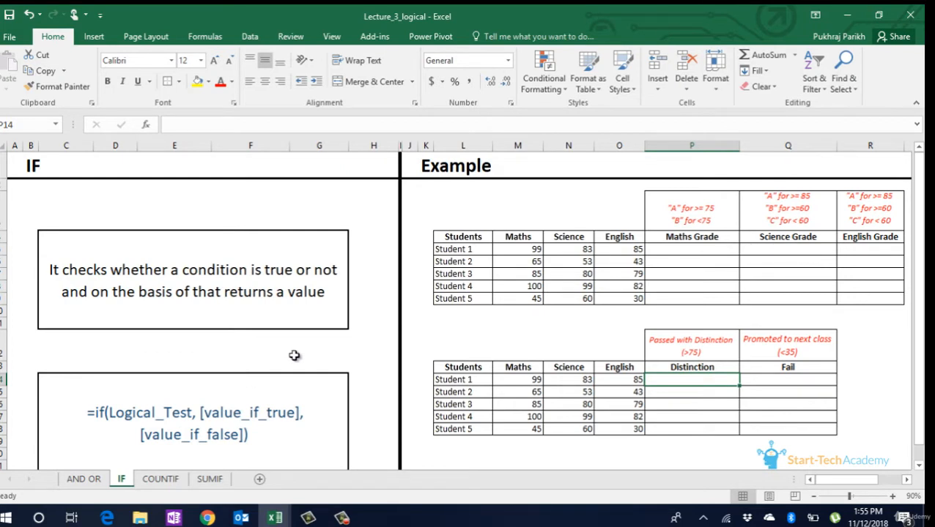
pyautogui.click(679, 249)
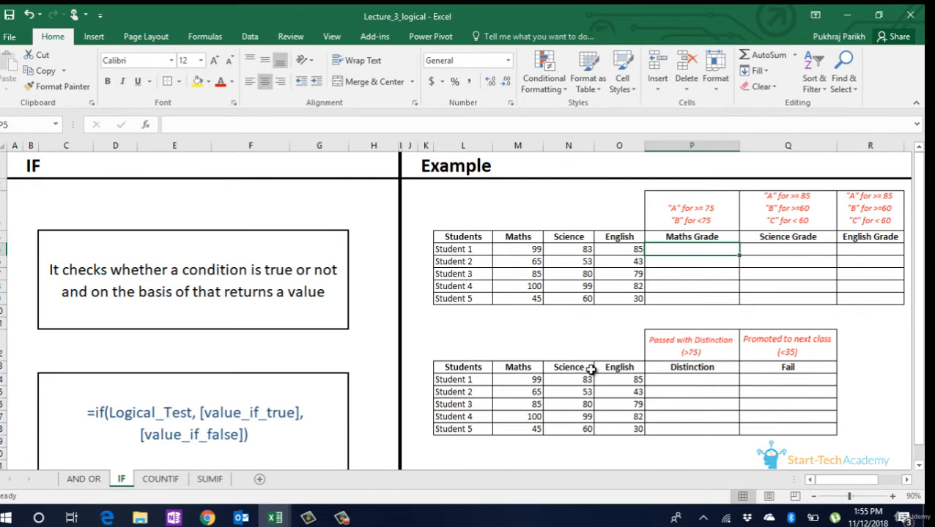
pyautogui.write('=')
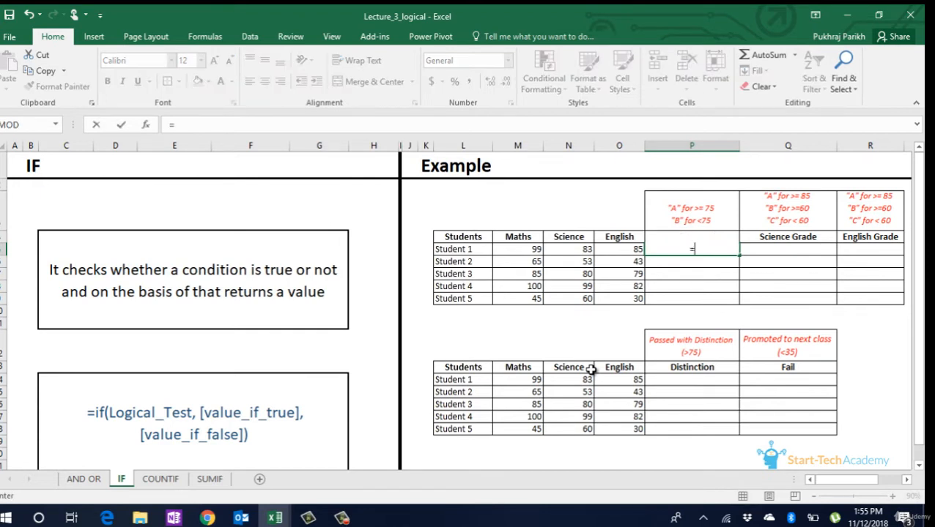
pyautogui.write('if')
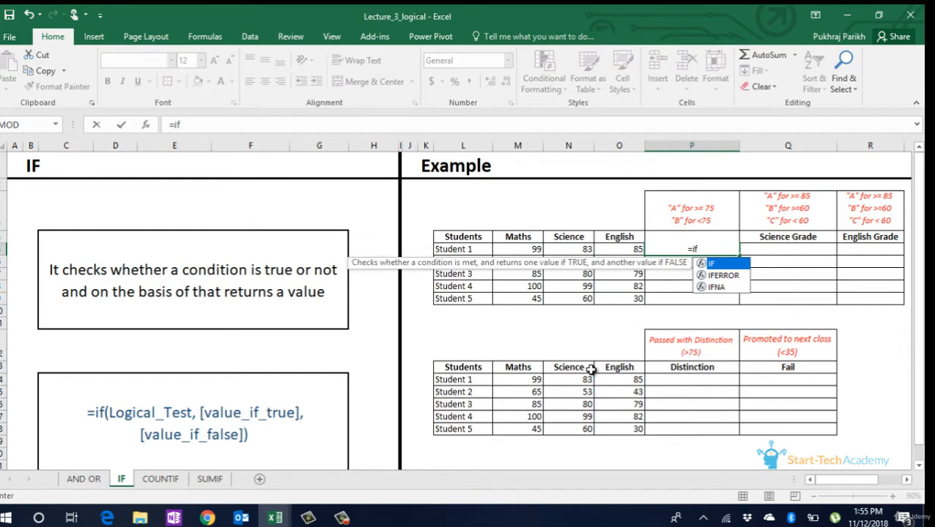
pyautogui.press('Tab')
pyautogui.press('Left')
pyautogui.press('Left')
pyautogui.press('Left')
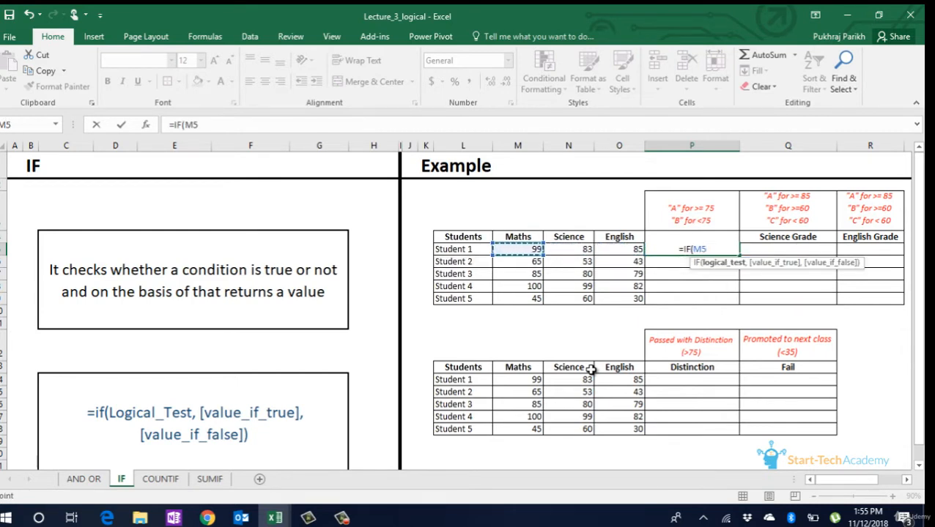
pyautogui.write('>')
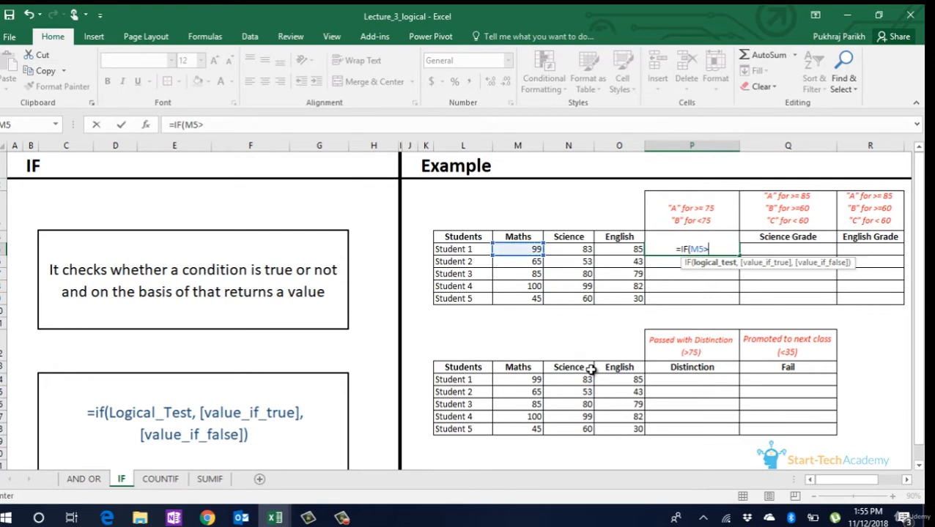
pyautogui.write('=75')
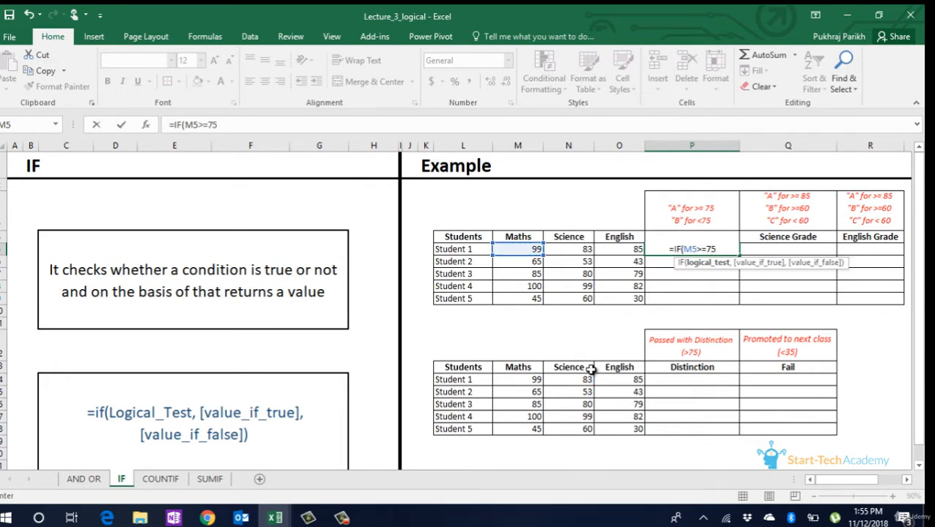
pyautogui.write(',"')
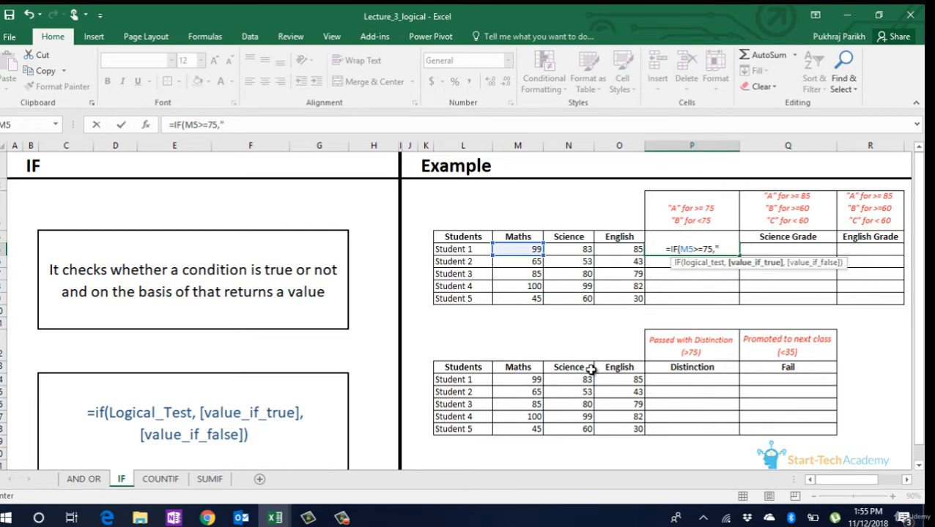
pyautogui.write('A"')
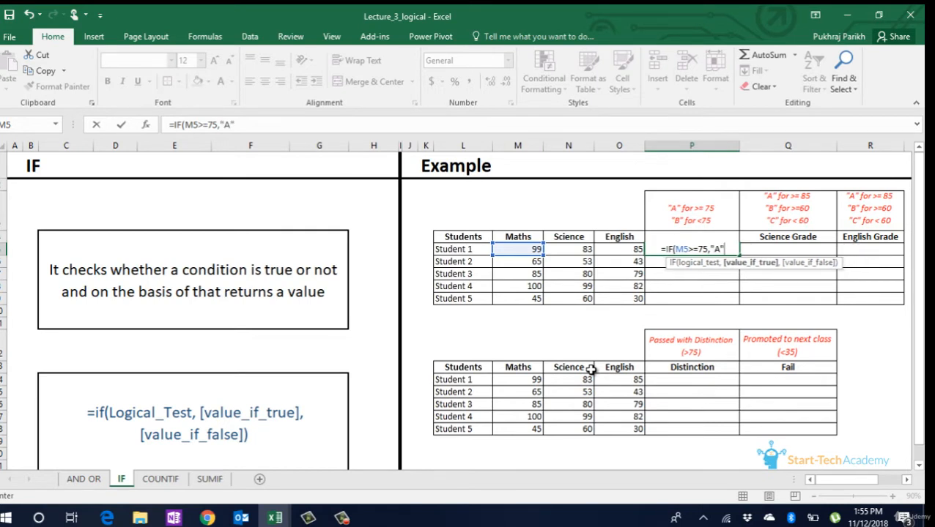
pyautogui.write(',"B')
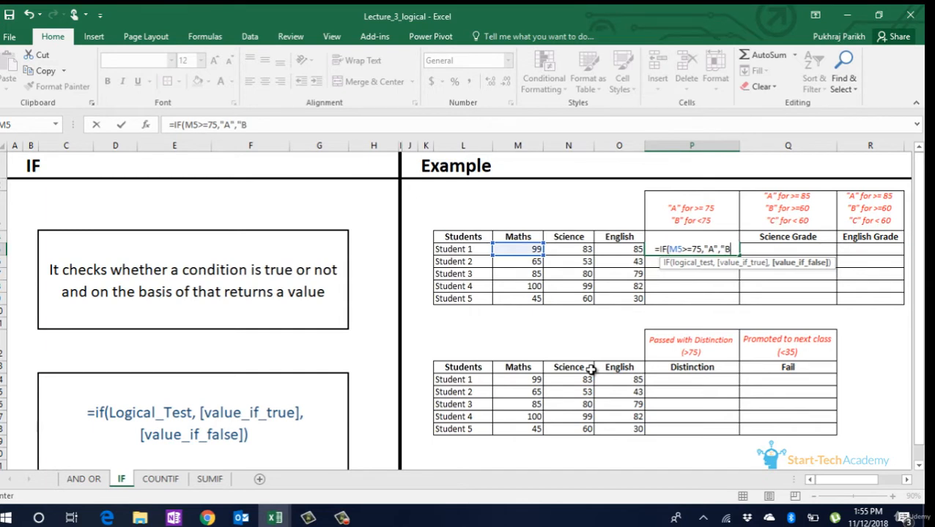
pyautogui.write('"')
# - Complete the Maths Grade formula with "A" if true and "B" if false, and copy it down through Student 5
pyautogui.press('Return')
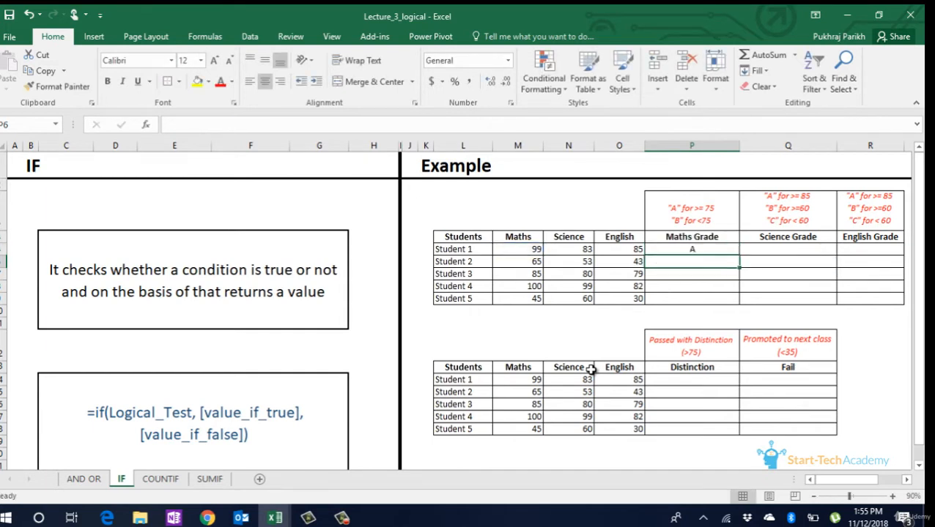
pyautogui.click(708, 248)
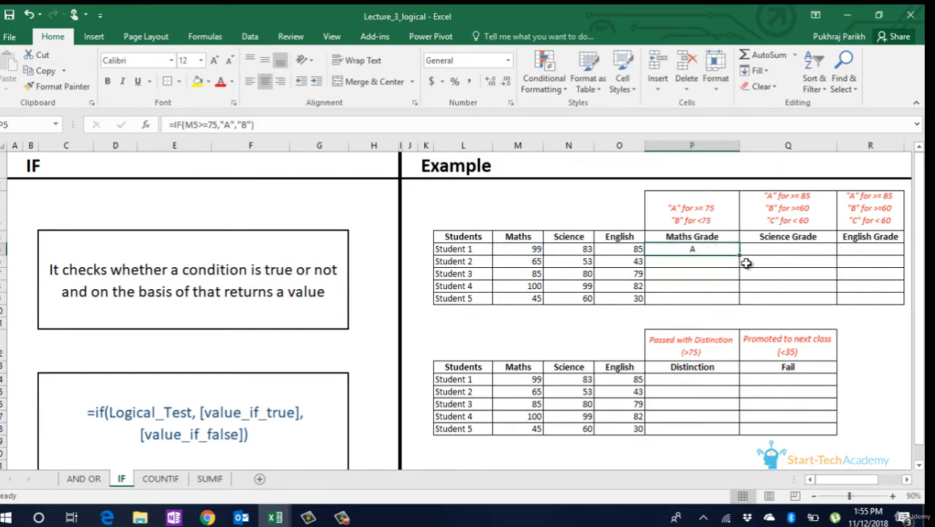
pyautogui.doubleClick(739, 255)
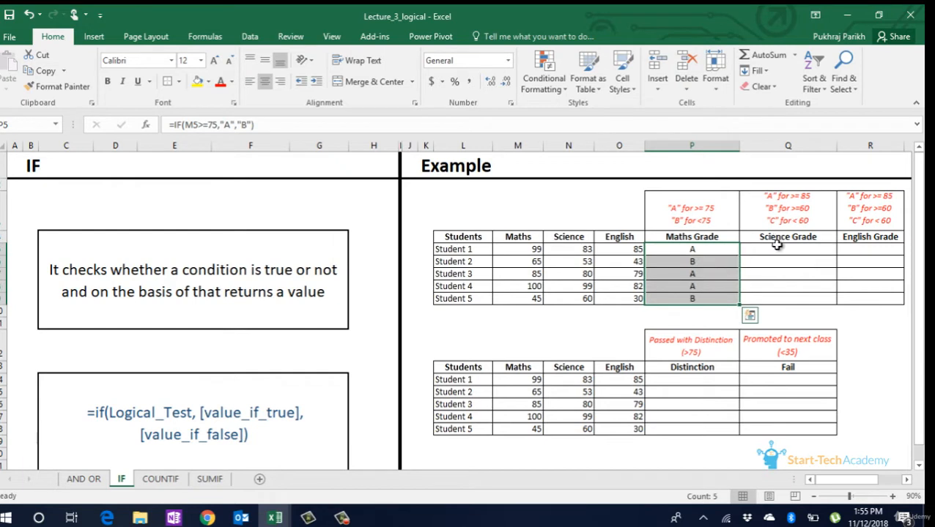
# - Begin an IF formula in Student 1's Science Grade cell with the condition N5>=85 and "A" as the true value
pyautogui.click(772, 251)
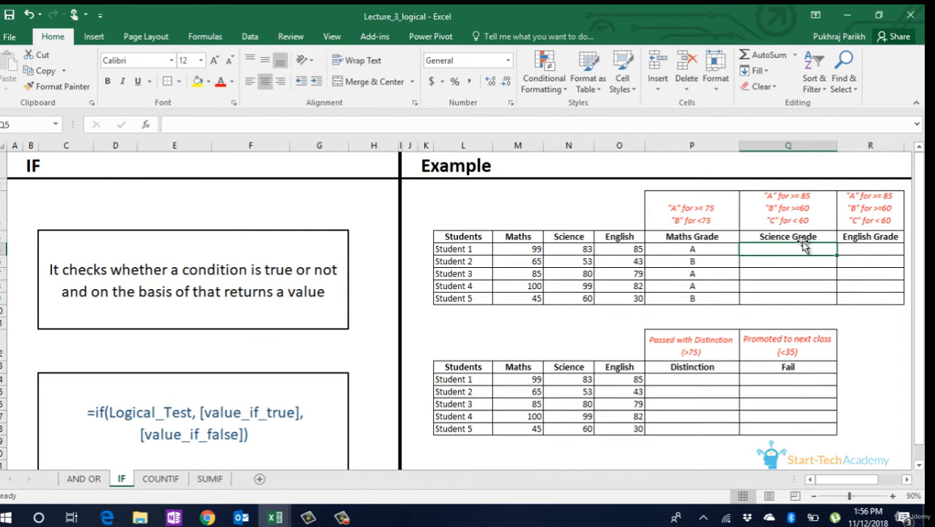
pyautogui.write('=if')
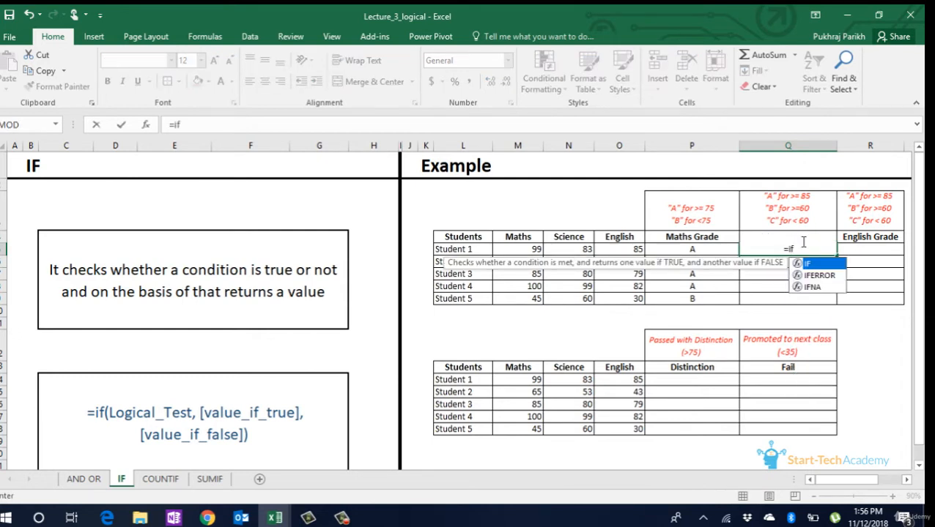
pyautogui.press('Tab')
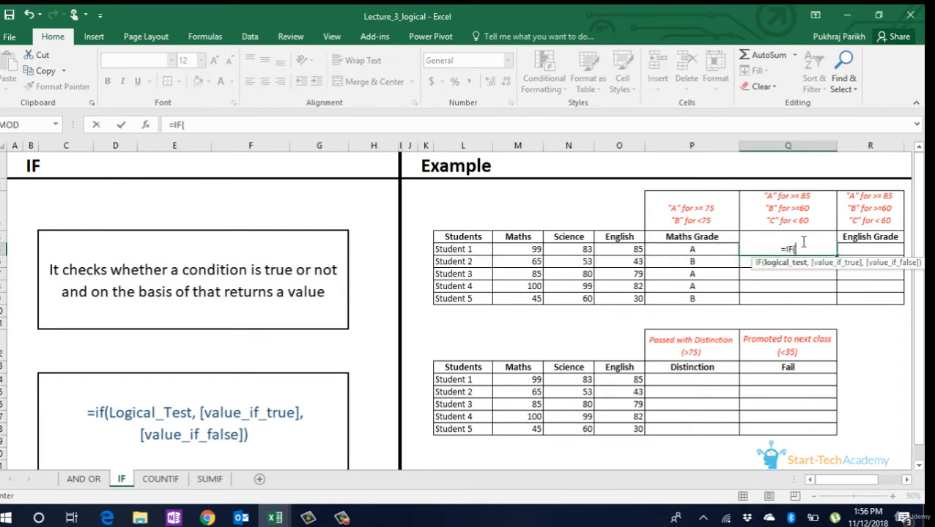
pyautogui.press('Left')
pyautogui.press('Left')
pyautogui.press('Left')
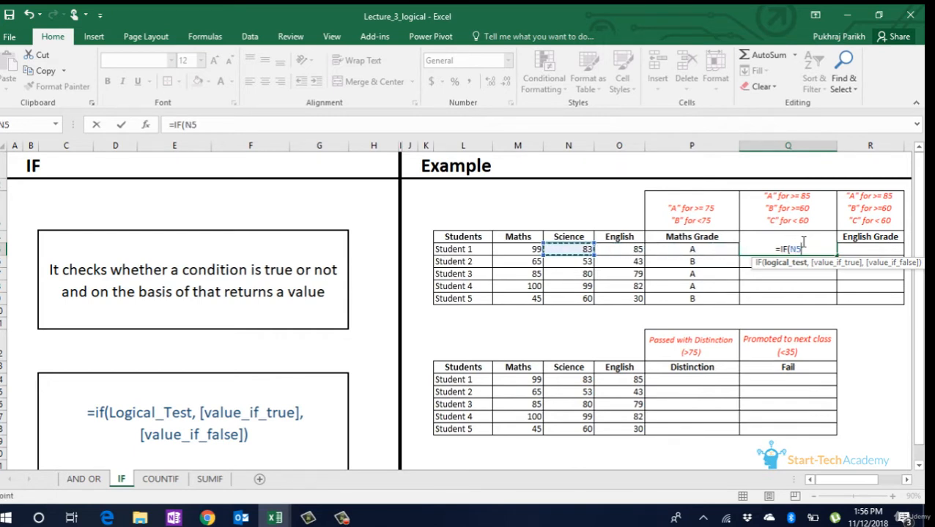
pyautogui.write('>=85,')
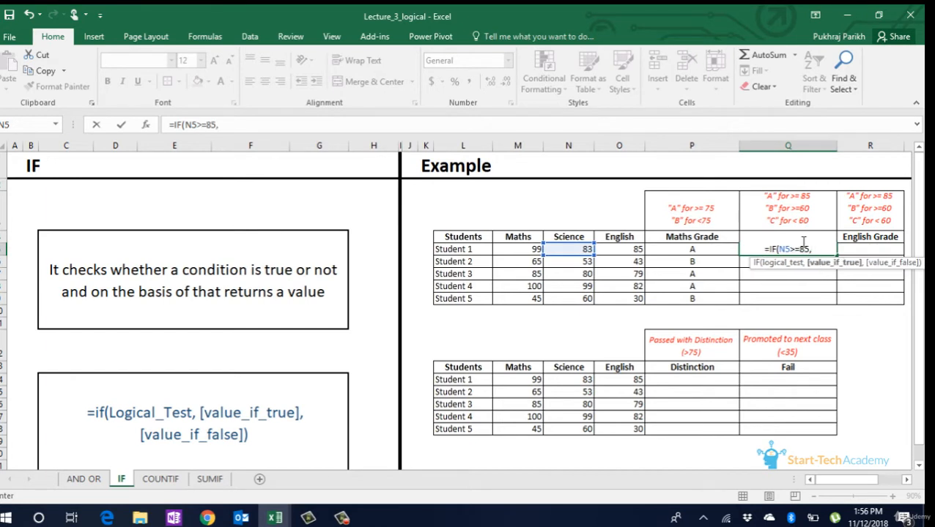
pyautogui.write('"A"')
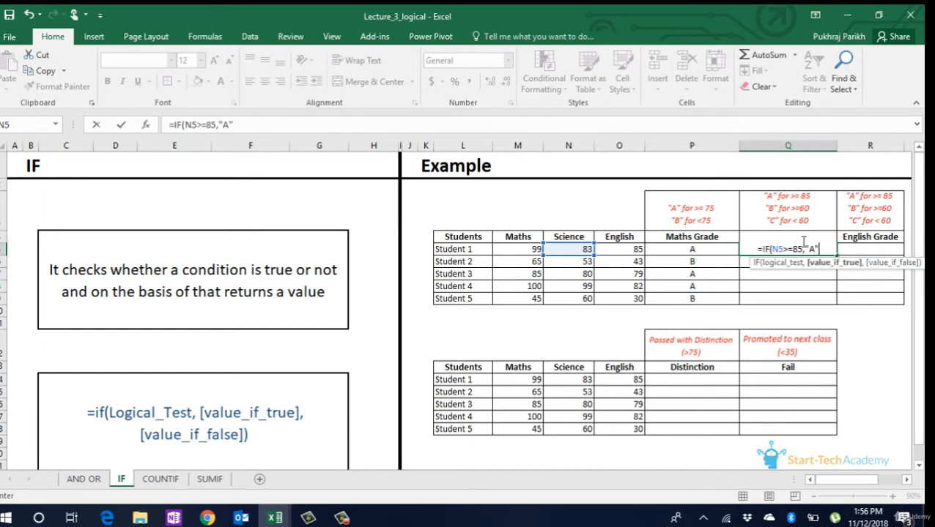
pyautogui.write(',')
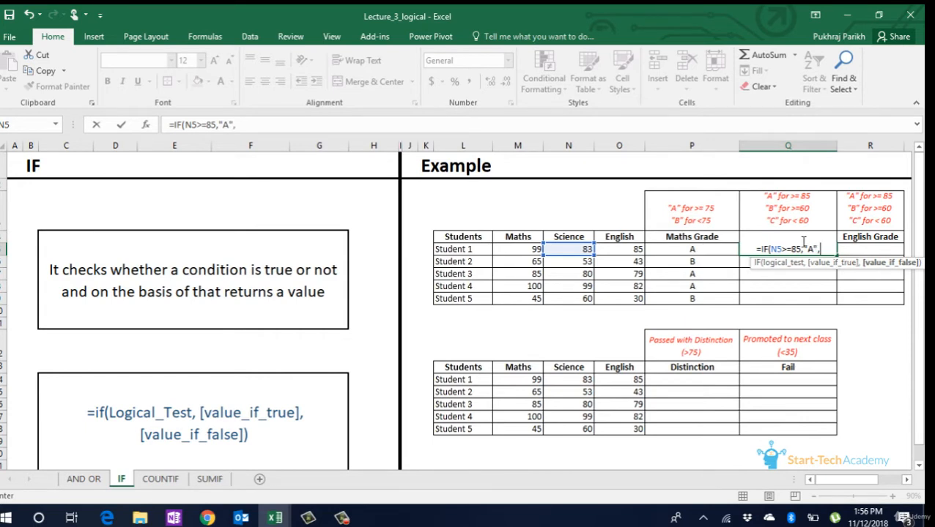
pyautogui.write('IF(')
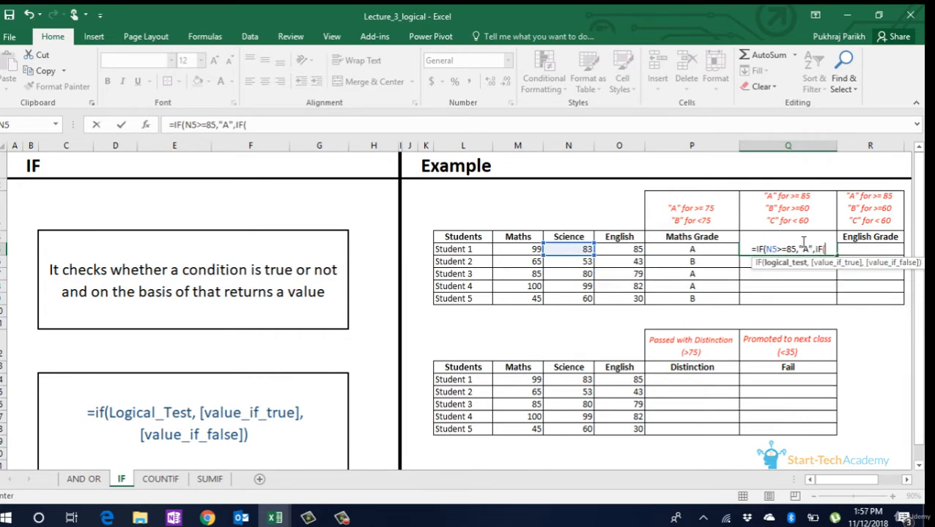
# - Nest a second IF as the Science Grade formula's false value, with the condition N5<60
pyautogui.press('Left')
pyautogui.press('Left')
pyautogui.press('Left')
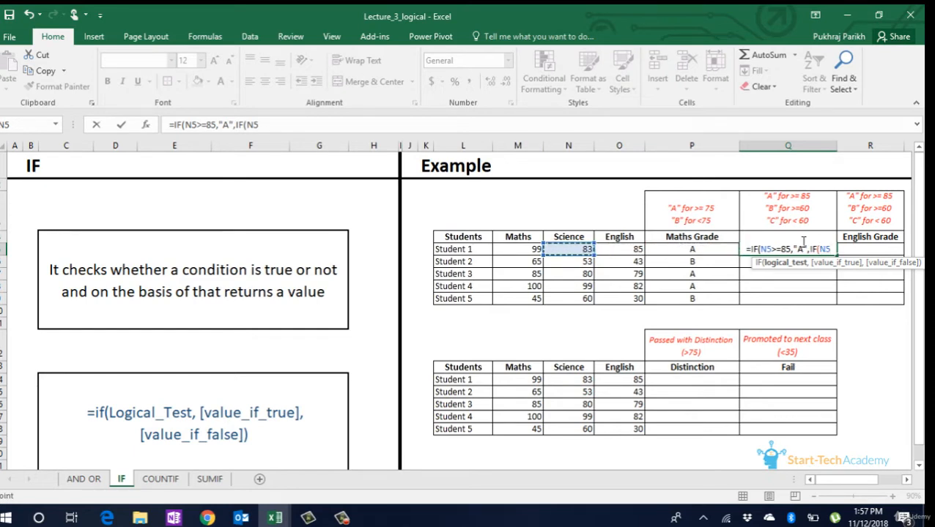
pyautogui.write('<')
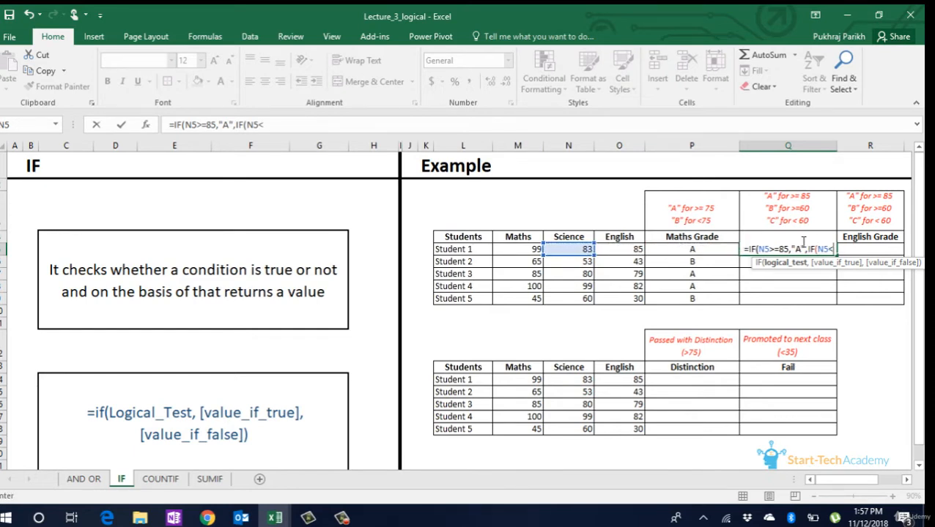
pyautogui.write('60')
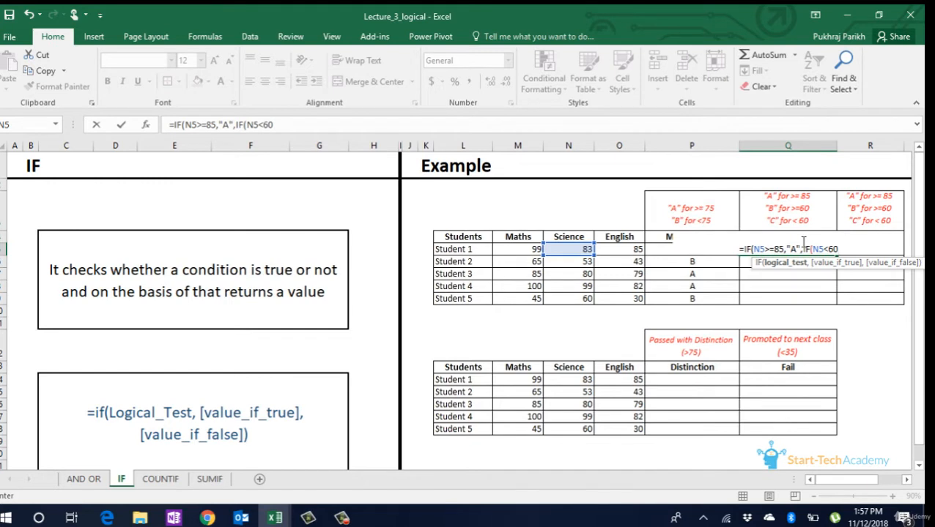
pyautogui.write(',"C')
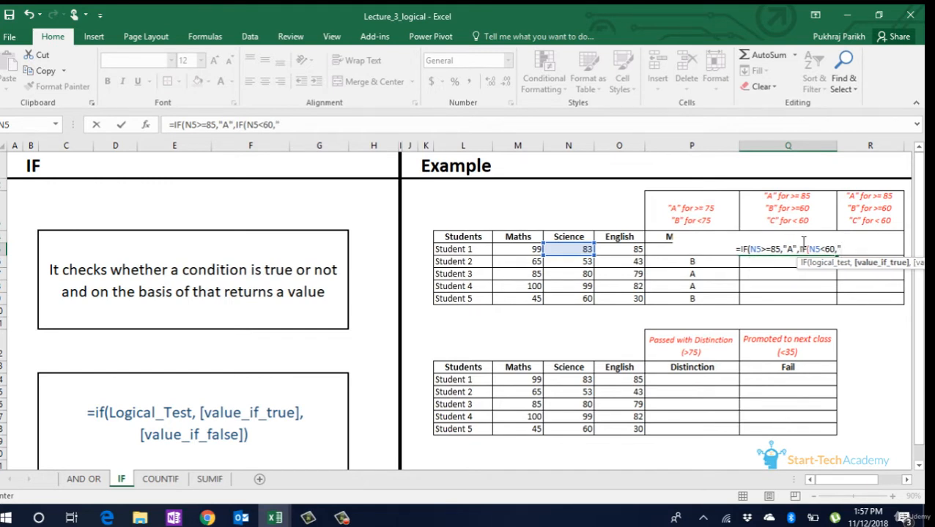
pyautogui.write('"')
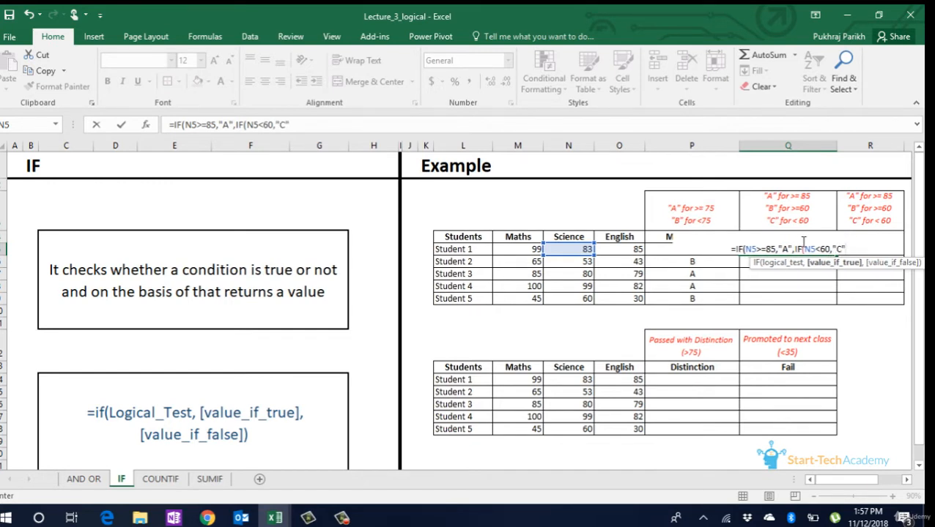
pyautogui.write(',"B')
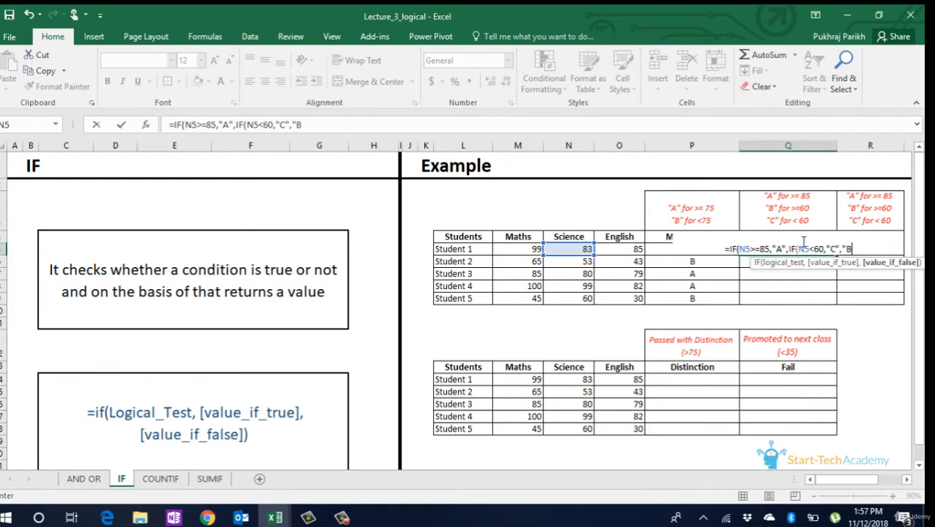
pyautogui.write('"')
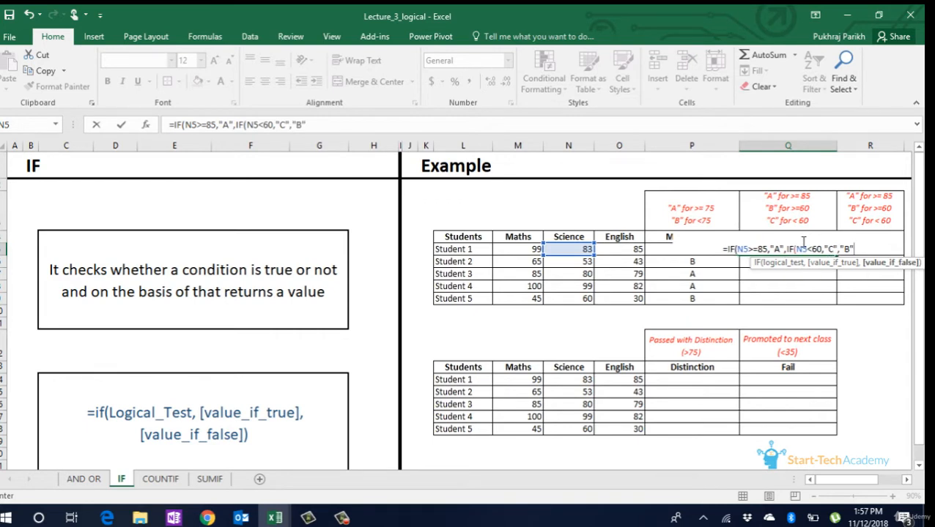
pyautogui.write('))')
# - Complete the nested IF with "C" if true and "B" if false, and copy the Science Grade formula down through Student 5
pyautogui.press('Return')
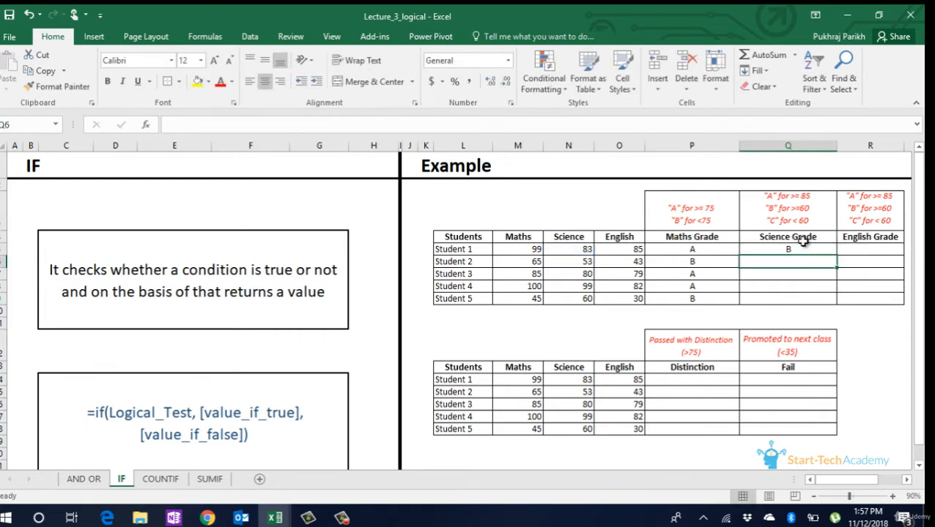
pyautogui.click(805, 249)
pyautogui.doubleClick(836, 255)
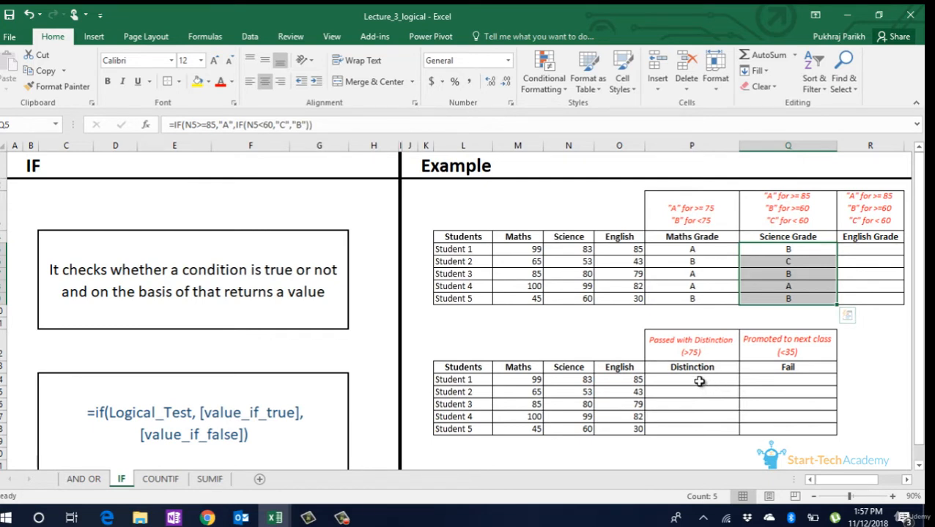
# - Begin an IF formula in Student 1's Distinction cell with a nested AND whose first condition is O14>75
pyautogui.click(700, 382)
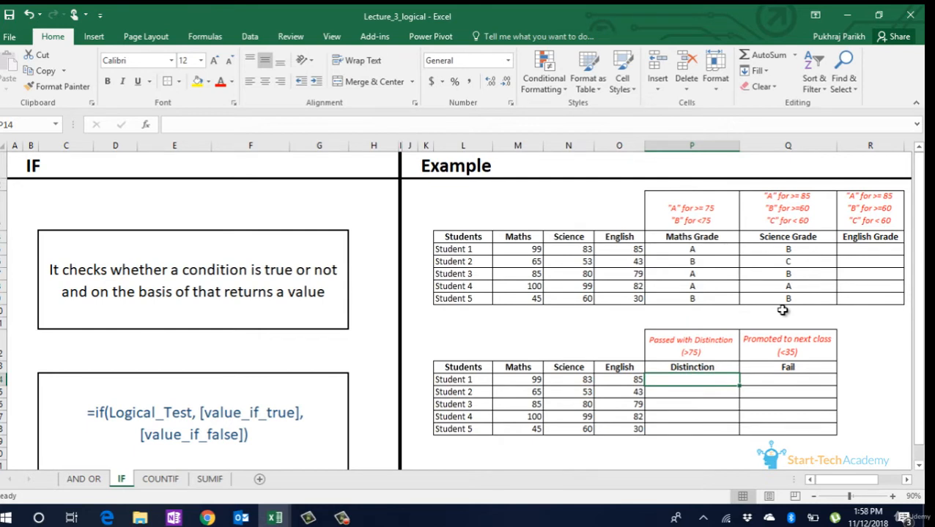
pyautogui.write('=')
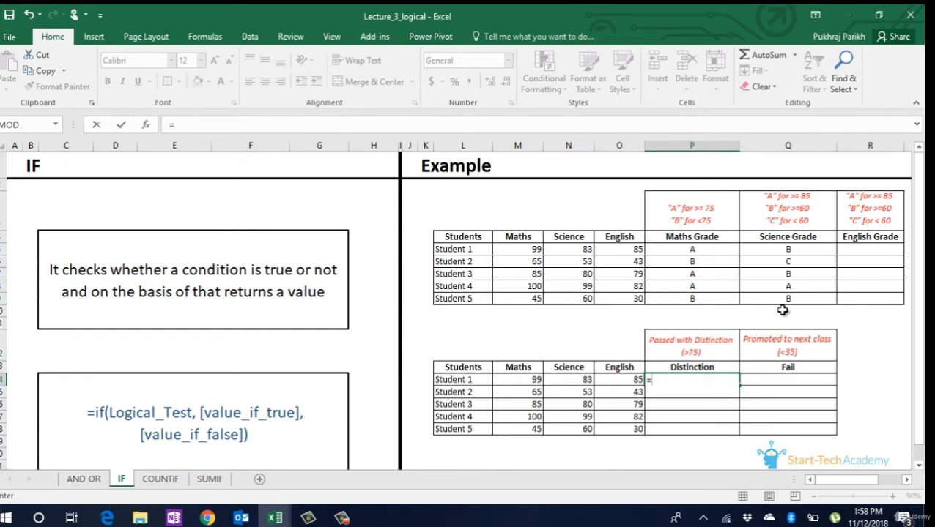
pyautogui.write('if(')
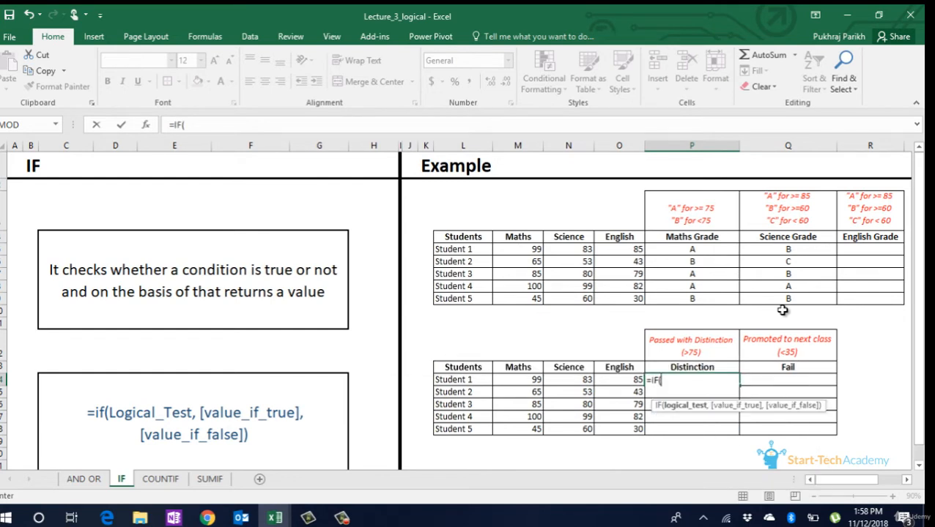
pyautogui.write('and')
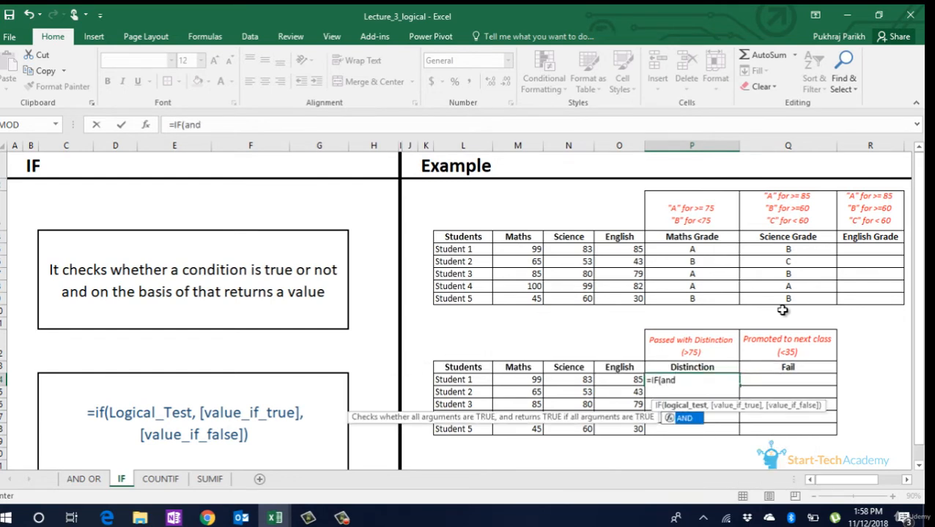
pyautogui.press('Tab')
pyautogui.press('Left')
pyautogui.press('Left')
pyautogui.press('Right')
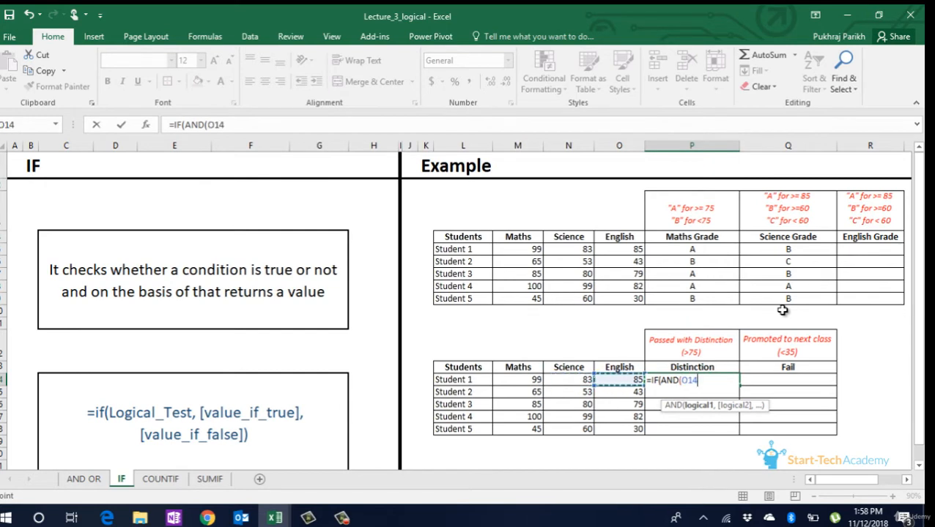
pyautogui.write('>75,')
# - Add the conditions N14>75 and M14>75 to the Distinction formula's AND and close the AND
pyautogui.press('Left')
pyautogui.press('Left')
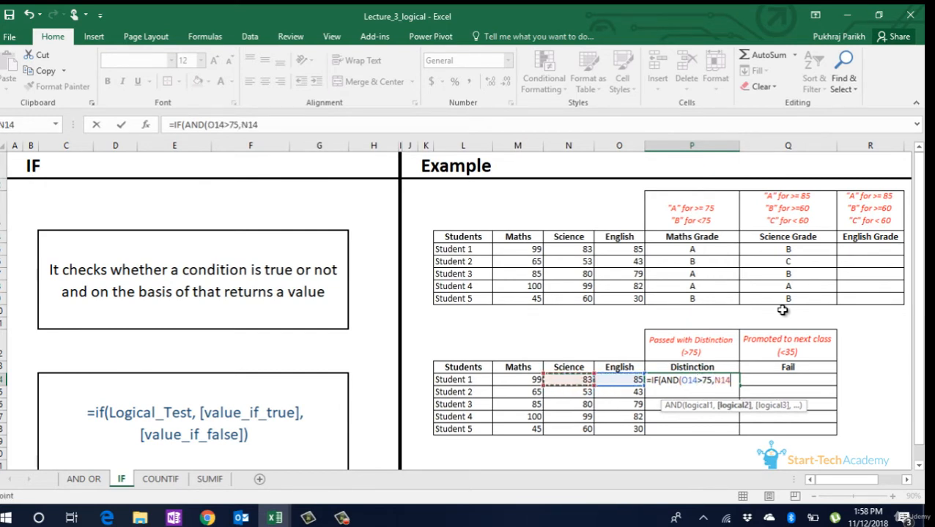
pyautogui.write('>75')
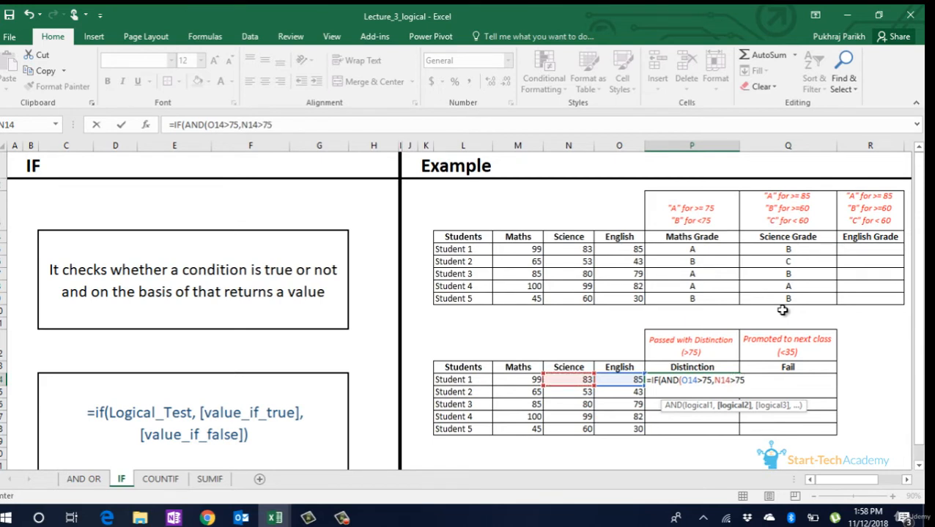
pyautogui.write(',')
pyautogui.press('Left')
pyautogui.press('Left')
pyautogui.press('Left')
pyautogui.write('>75')
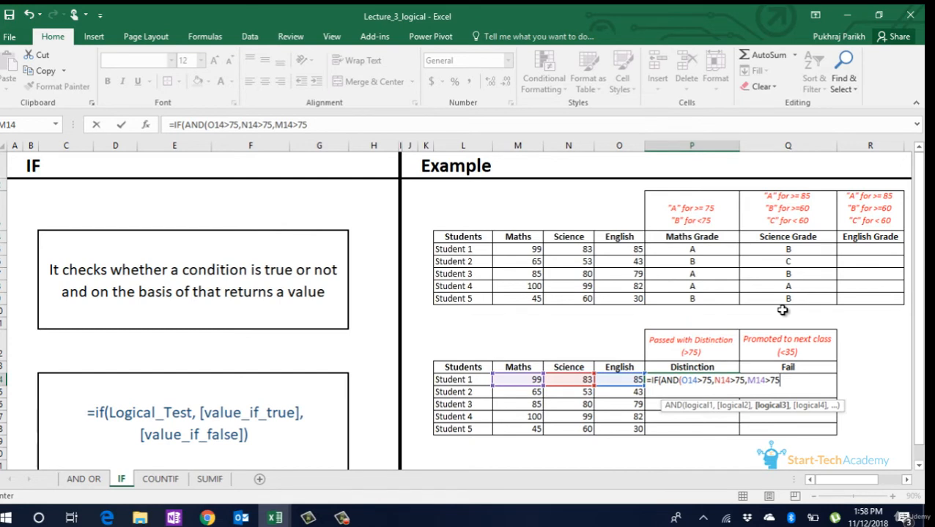
pyautogui.write('),')
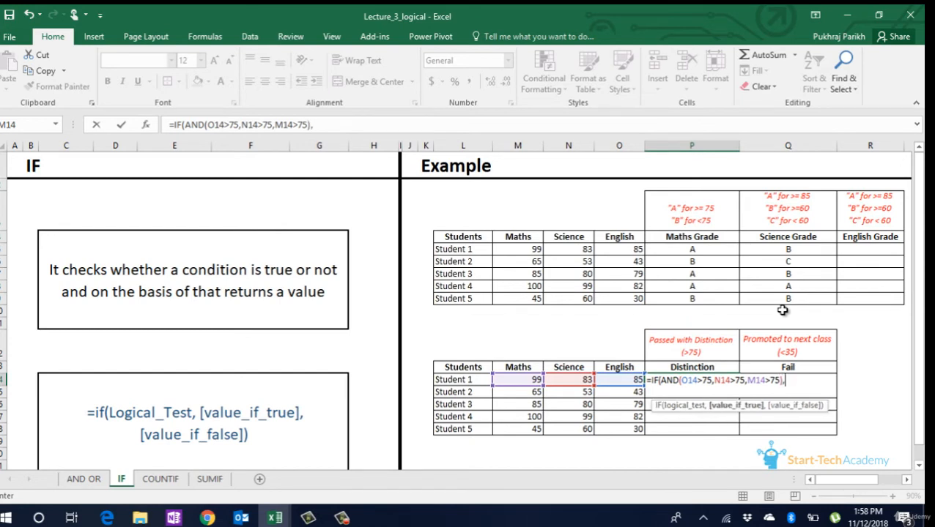
pyautogui.write('"Passed wit')
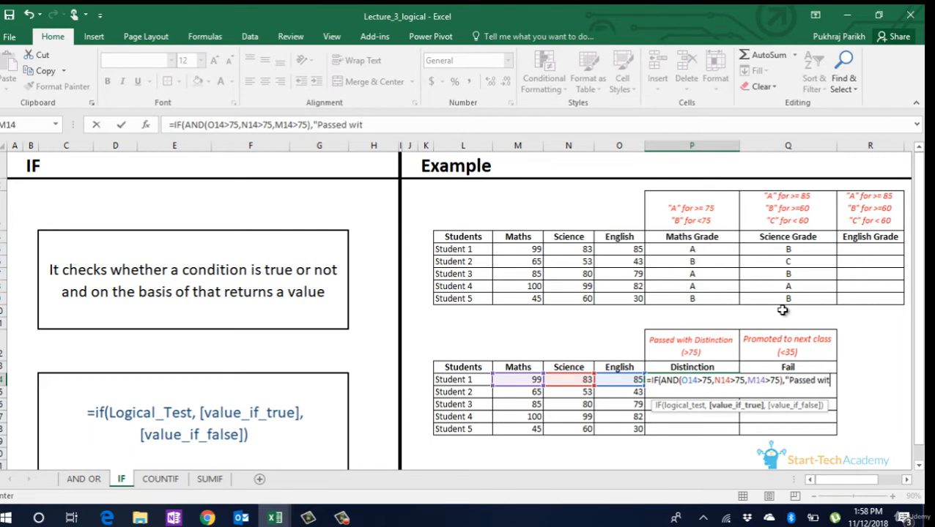
pyautogui.write('h Distinc')
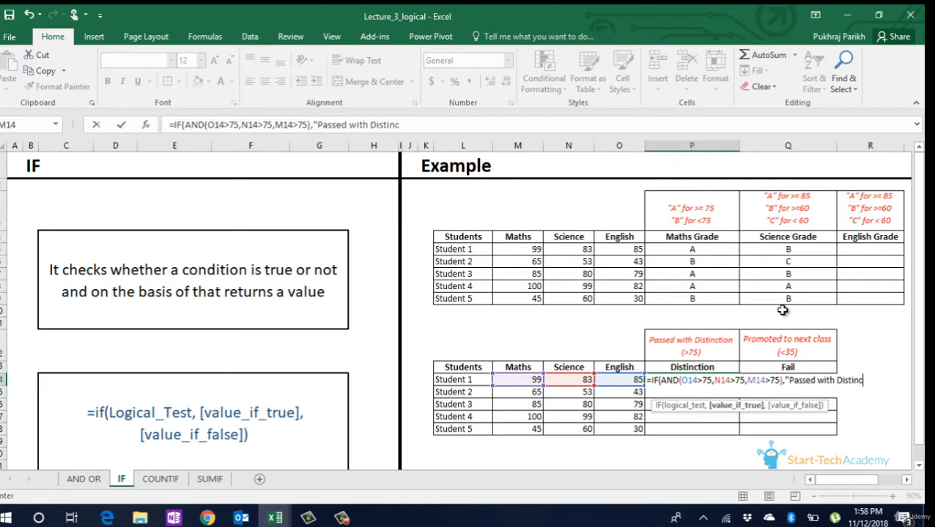
pyautogui.write('tion",""')
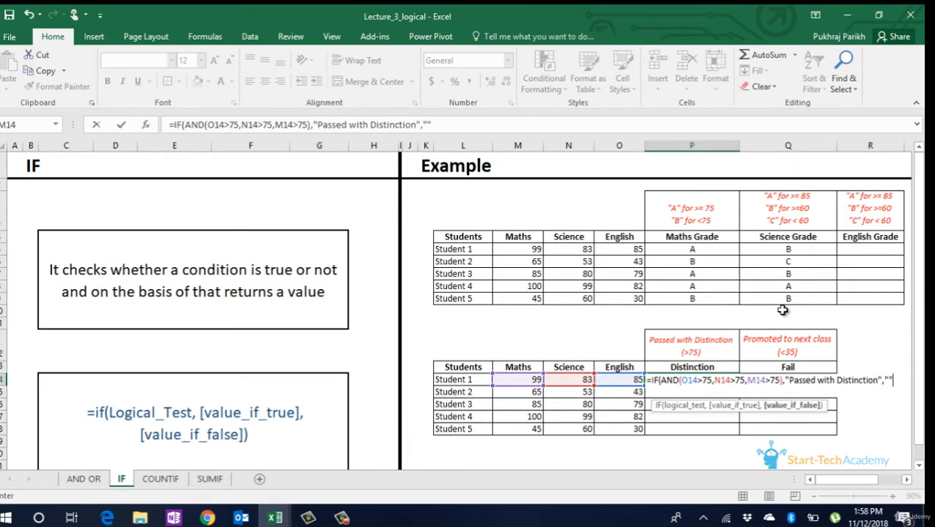
pyautogui.write(')')
# - Complete the Distinction formula with "Passed with Distinction" if true and empty text "" if false, and copy it down through Student 5
pyautogui.press('Return')
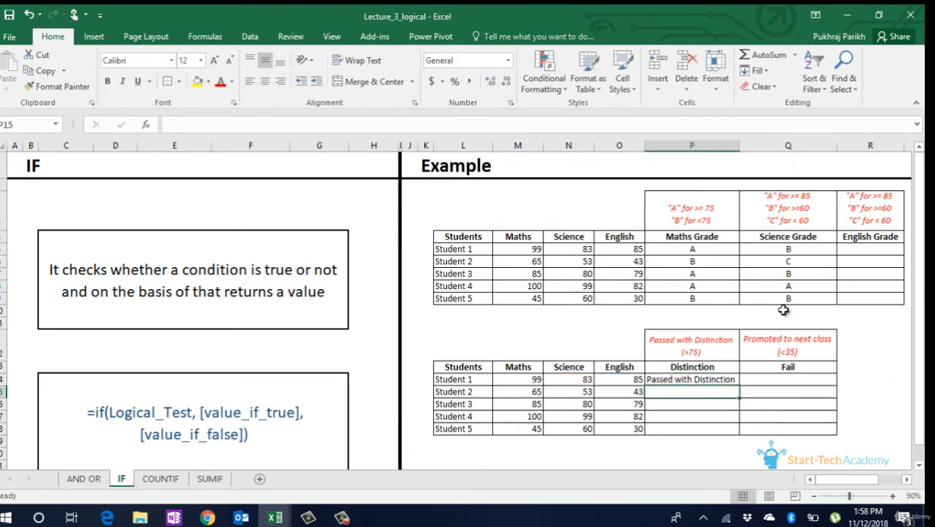
pyautogui.click(718, 381)
pyautogui.moveTo(738, 386); pyautogui.dragTo(705, 438)
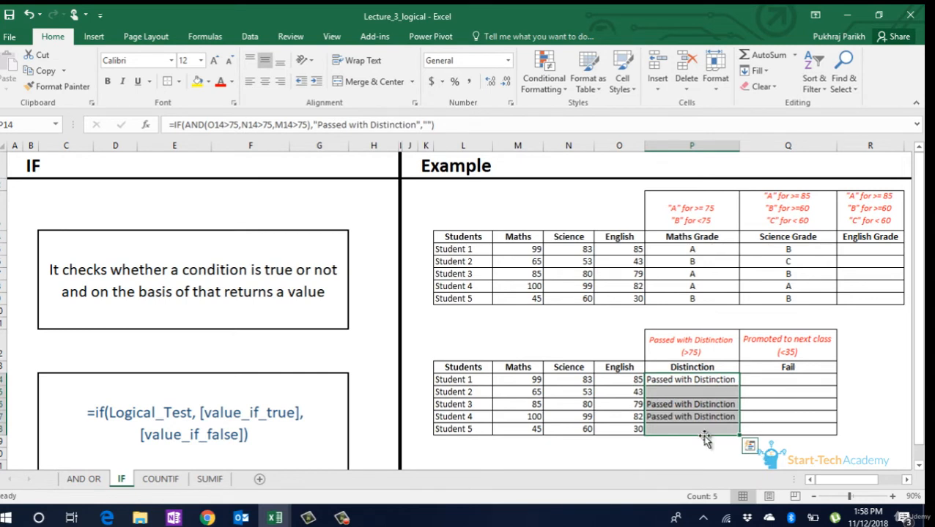
pyautogui.click(708, 395)
# - Begin an IF formula in Student 1's Fail cell with a nested OR whose first condition is O14<35
pyautogui.click(791, 381)
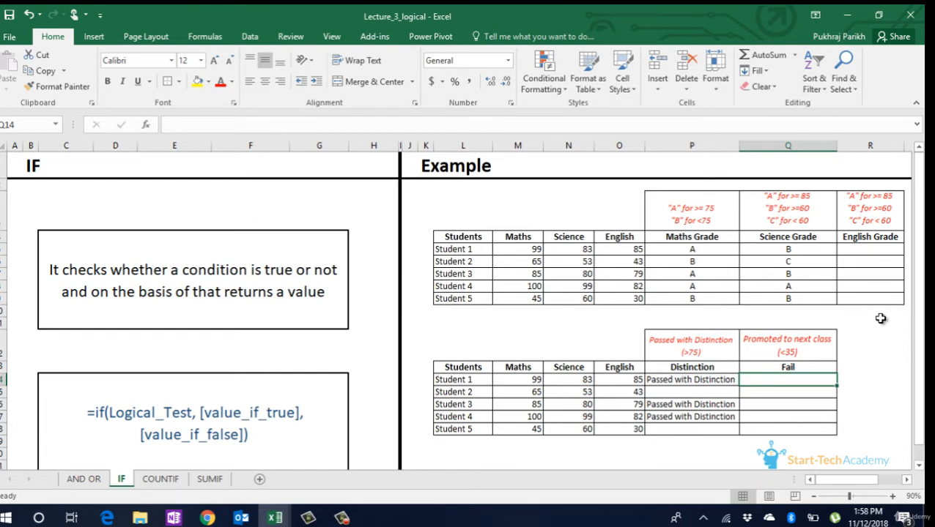
pyautogui.write('=')
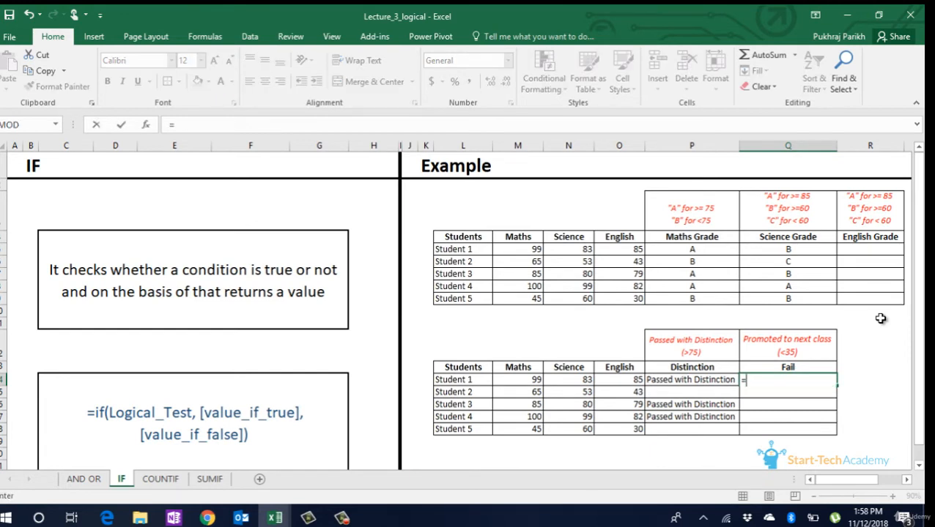
pyautogui.write('if')
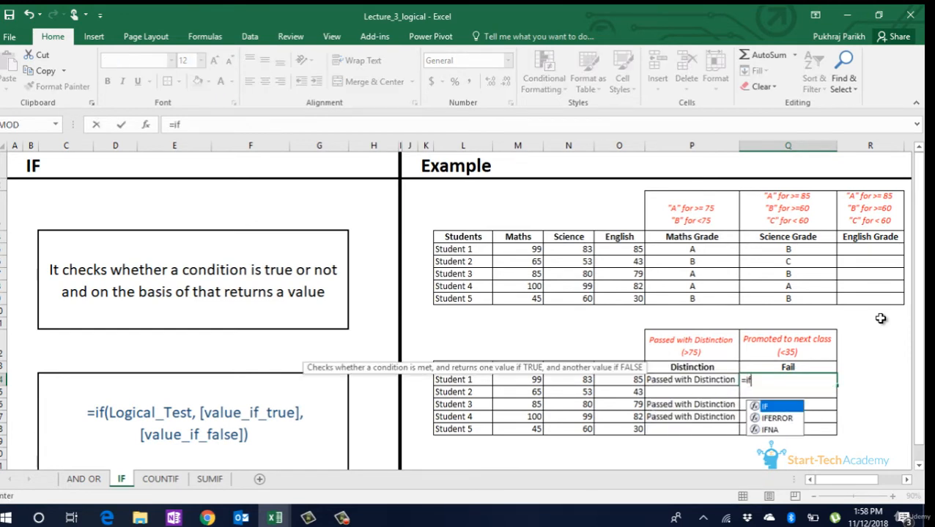
pyautogui.press('Tab')
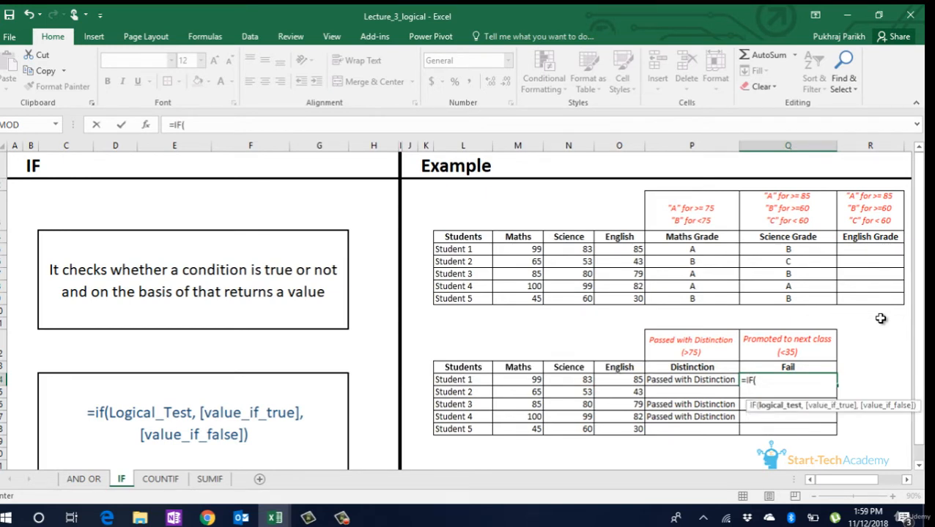
pyautogui.write('or')
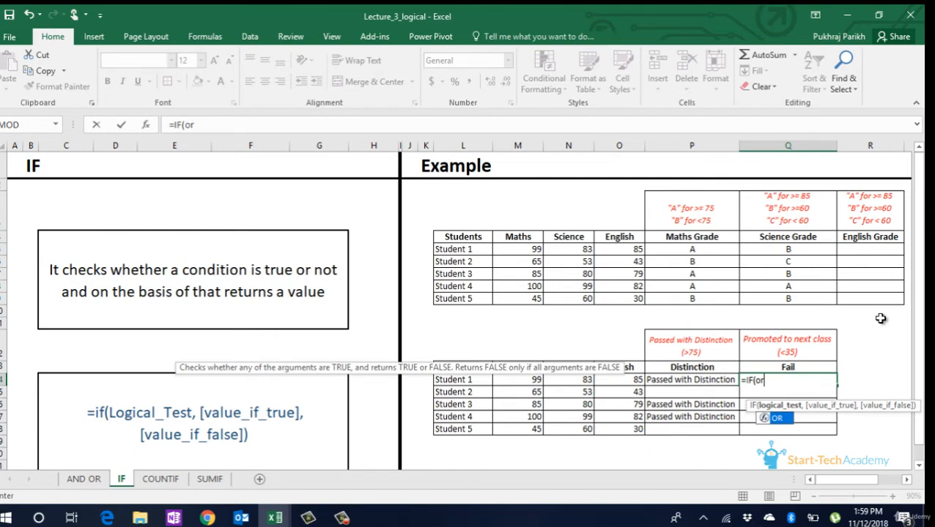
pyautogui.press('Tab')
pyautogui.write('(')
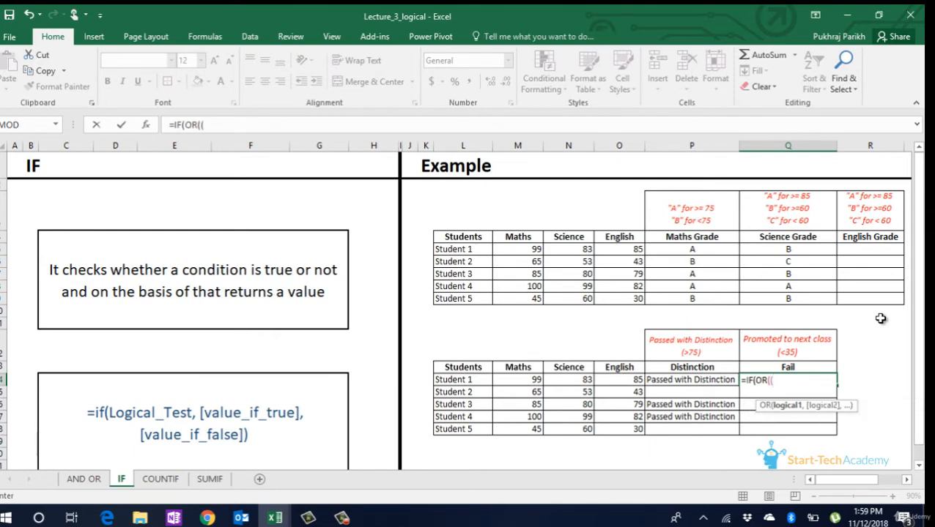
pyautogui.press('Left')
pyautogui.press('Left')
pyautogui.write('<35')
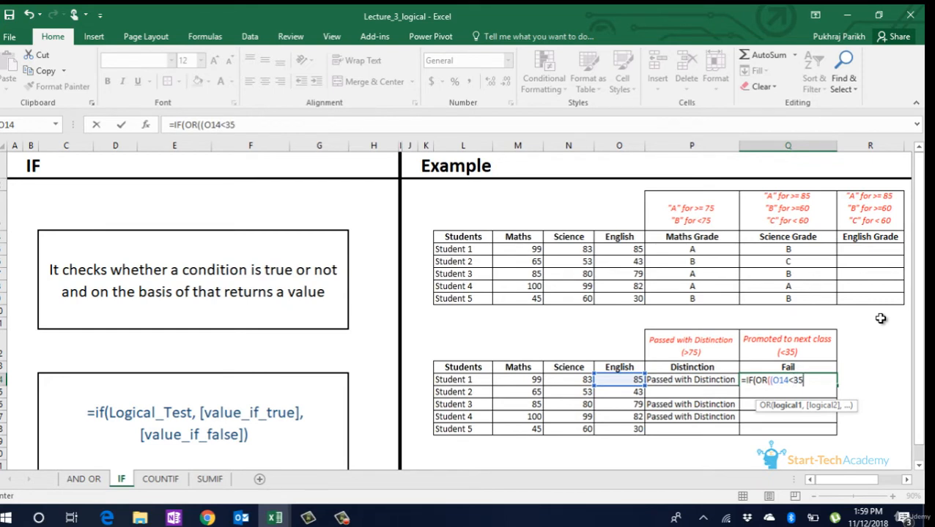
pyautogui.write(',')
# - Add the conditions N14<35 and M14<35 to the OR in the Fail formula
pyautogui.press('Left')
pyautogui.press('Left')
pyautogui.press('Left')
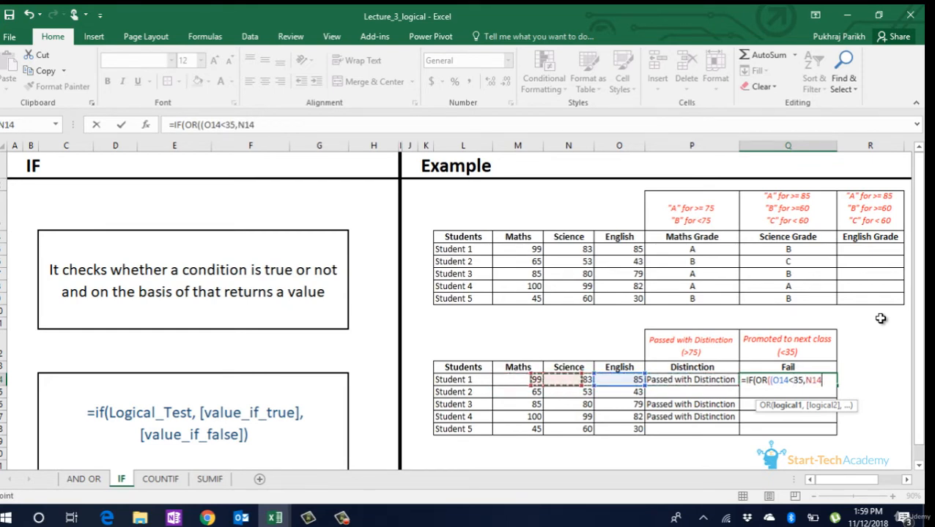
pyautogui.write('<35')
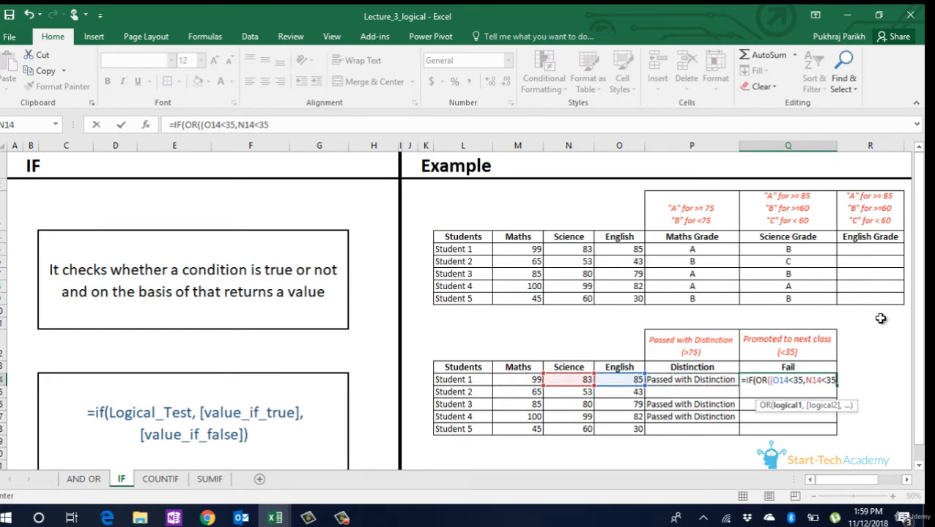
pyautogui.write(',')
pyautogui.press('Left')
pyautogui.press('Left')
pyautogui.press('Left')
pyautogui.press('Left')
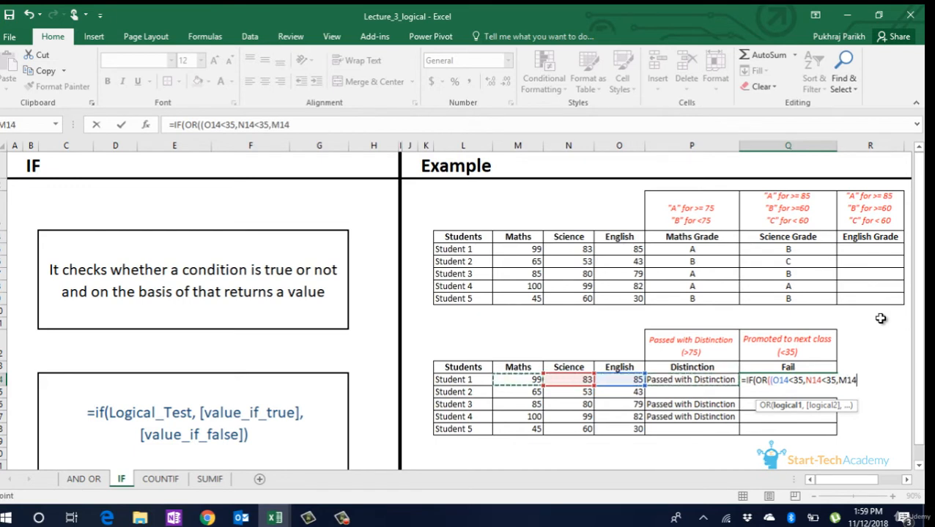
# - Close the OR conditions and give the Fail formula "Failed" as the true value and "Promoted to next class" as the false value
pyautogui.write('<35,"')
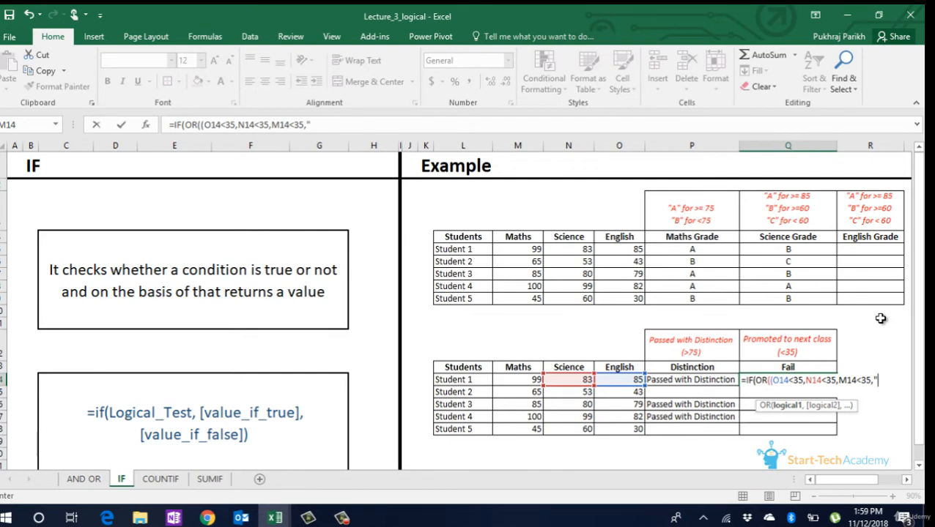
pyautogui.press('BackSpace')
pyautogui.press('BackSpace')
pyautogui.write('),"F')
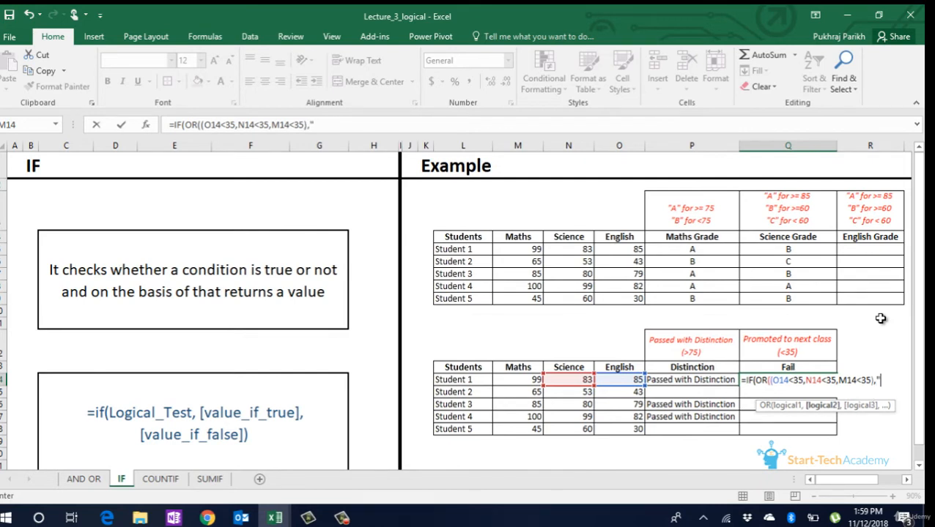
pyautogui.write('ailed","Pr')
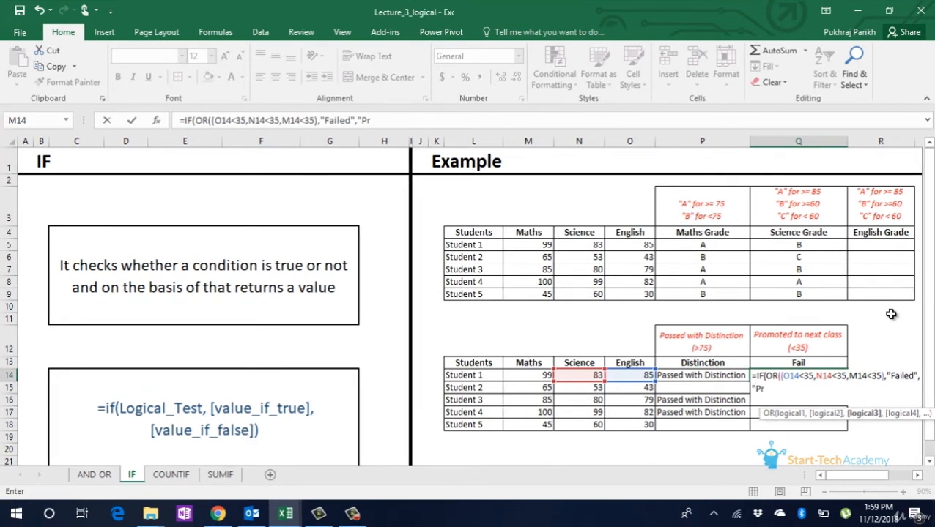
pyautogui.write('omoted to next c')
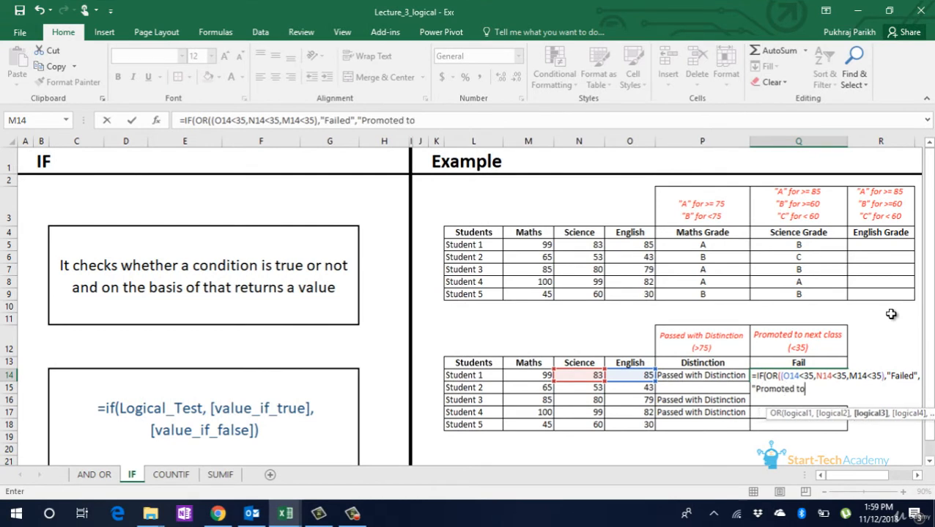
pyautogui.write('lass"')
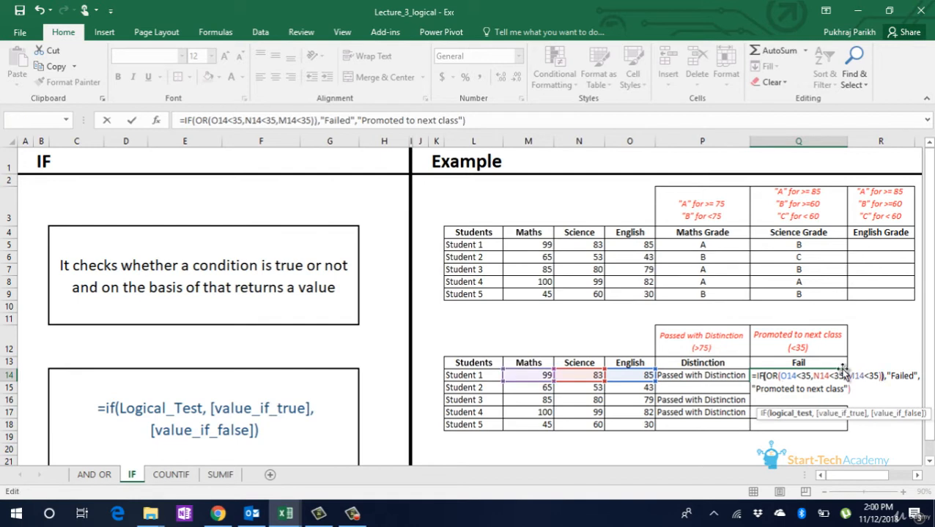
# - Remove the surplus closing parenthesis after the OR in the Fail formula, and copy the formula down through Student 5
pyautogui.press('Right')
pyautogui.press('BackSpace')
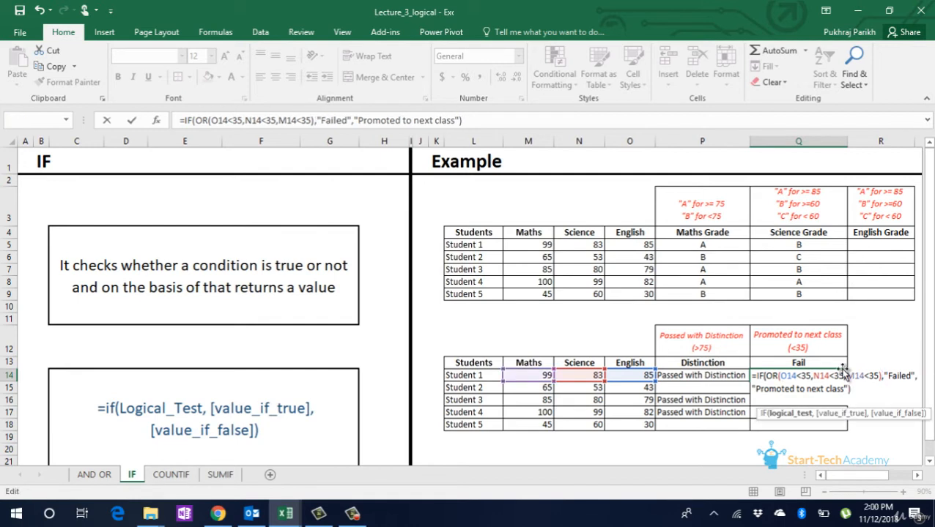
pyautogui.press('Left')
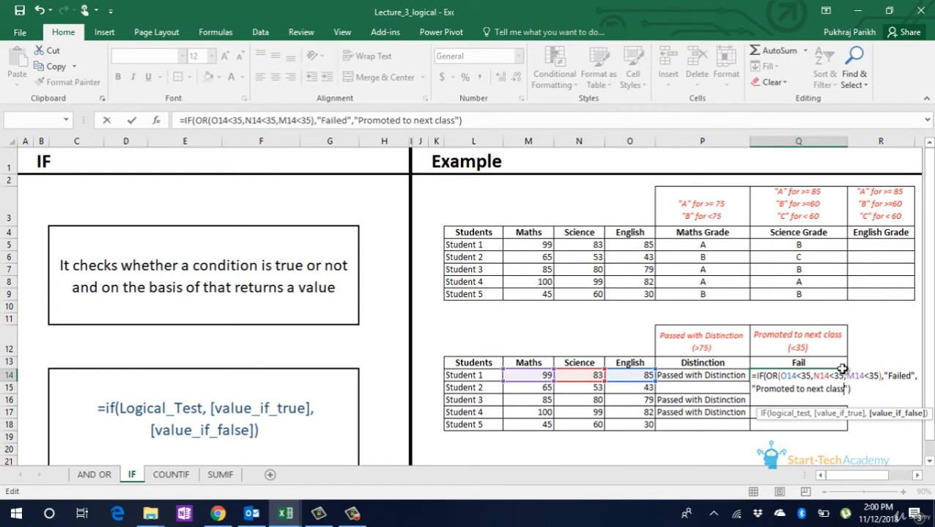
pyautogui.press('Return')
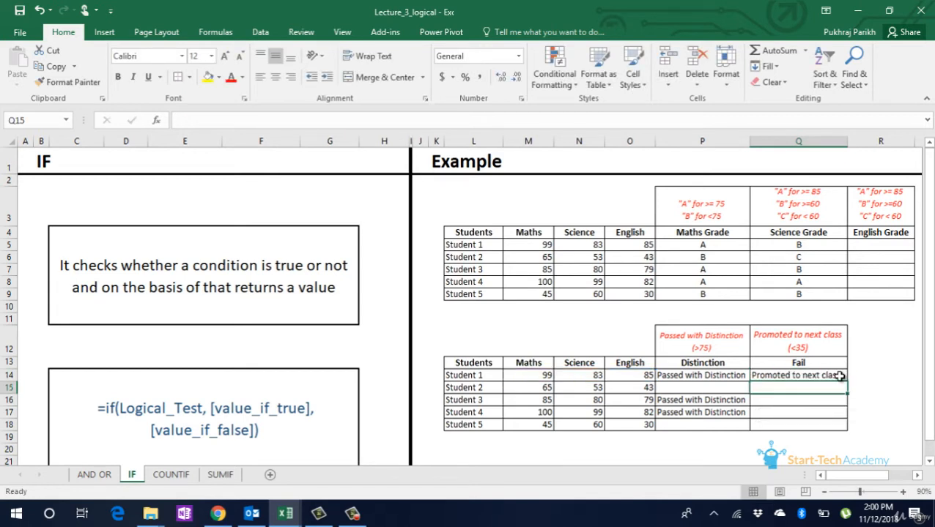
pyautogui.click(838, 377)
pyautogui.moveTo(852, 381); pyautogui.dragTo(849, 426)
pyautogui.click(784, 414)
pyautogui.click(786, 425)
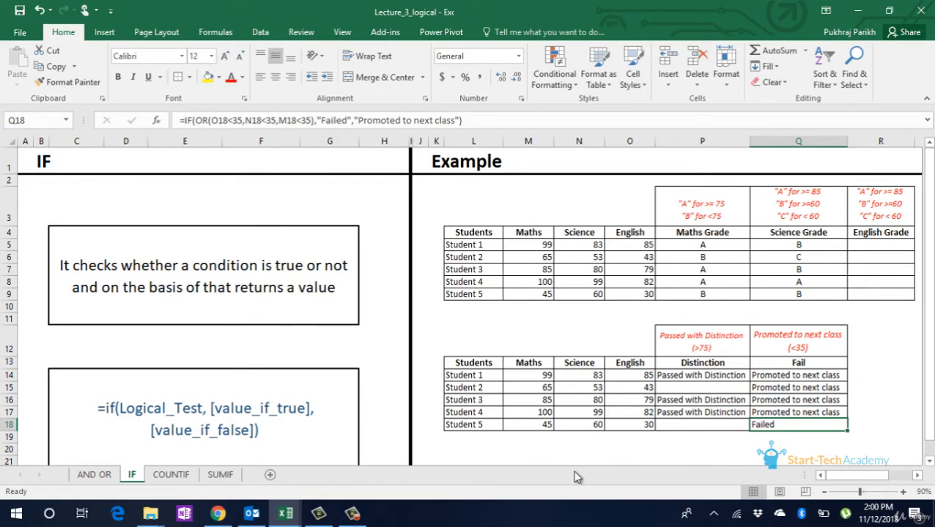
# - On the COUNTIF sheet, start a COUNTIF formula in the Maths count cell for grade A
pyautogui.click(171, 474)
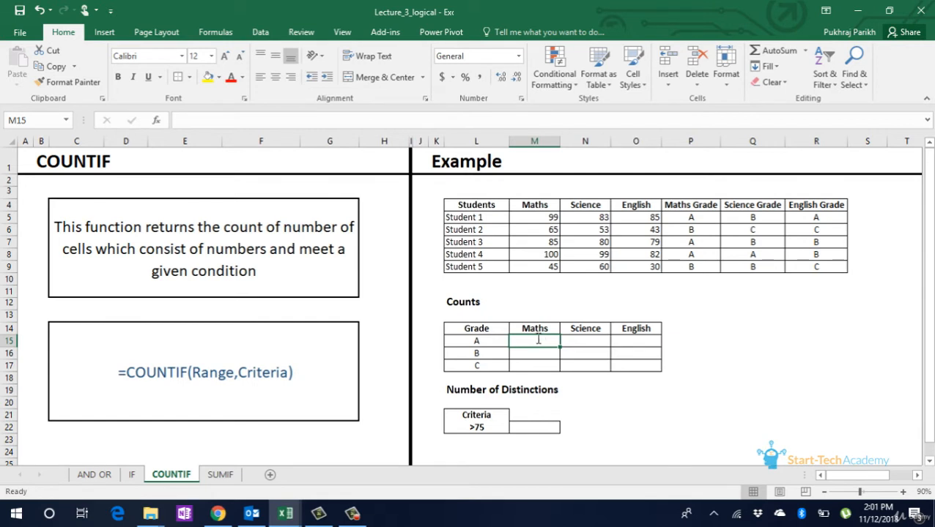
pyautogui.write('=coun')
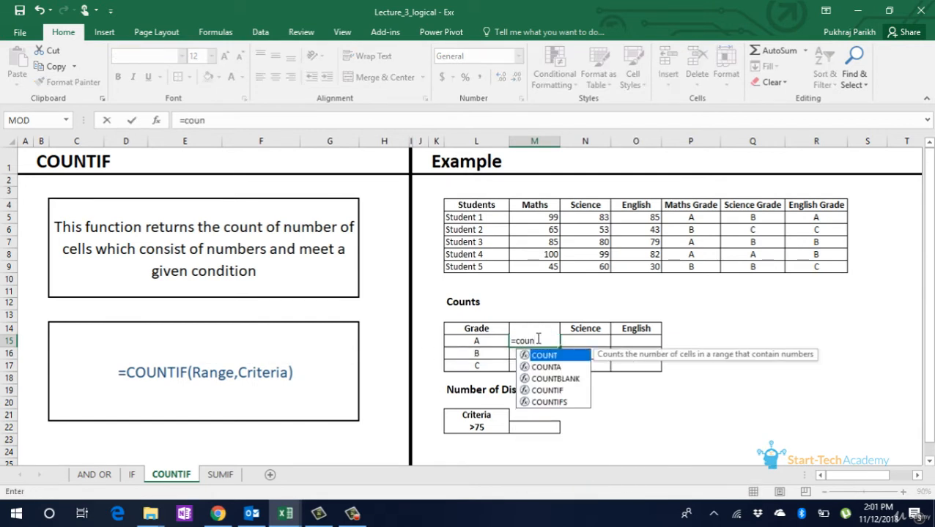
pyautogui.press('Down')
pyautogui.press('Down')
pyautogui.press('Down')
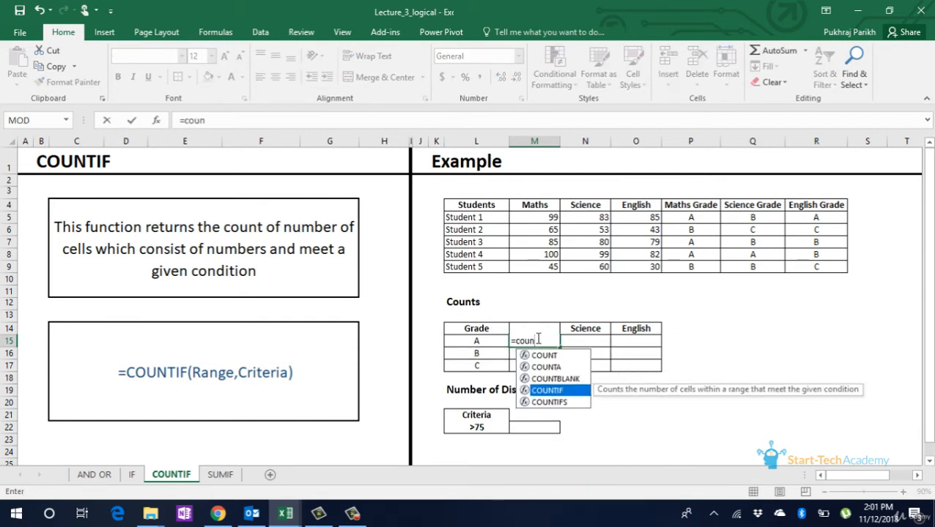
pyautogui.press('Tab')
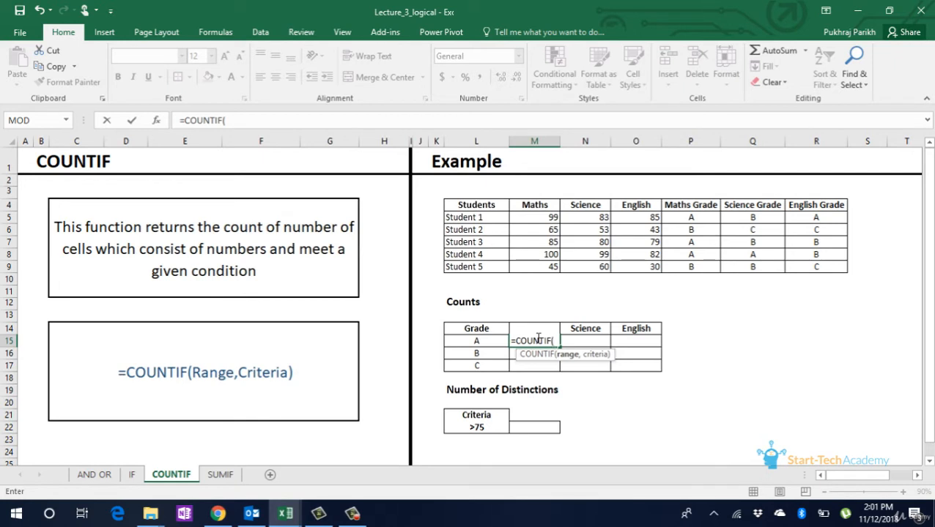
# - Complete the Maths grade A count with the range P5:P9 and the criterion L15
pyautogui.moveTo(688, 217); pyautogui.dragTo(694, 270)
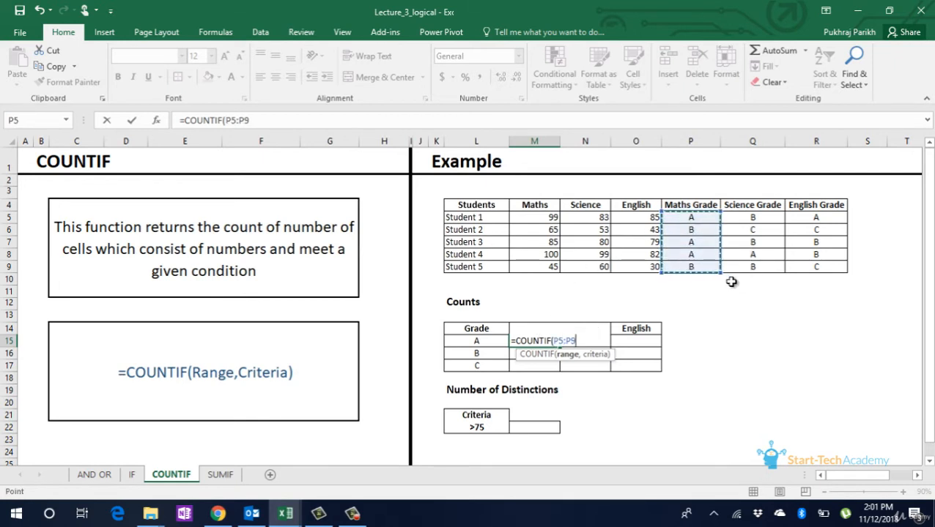
pyautogui.write(',')
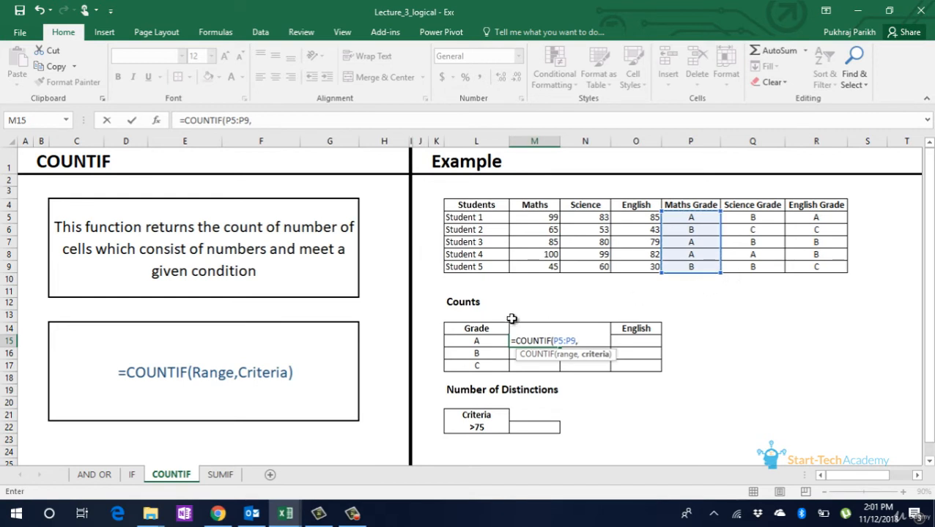
pyautogui.click(480, 342)
pyautogui.write(')')
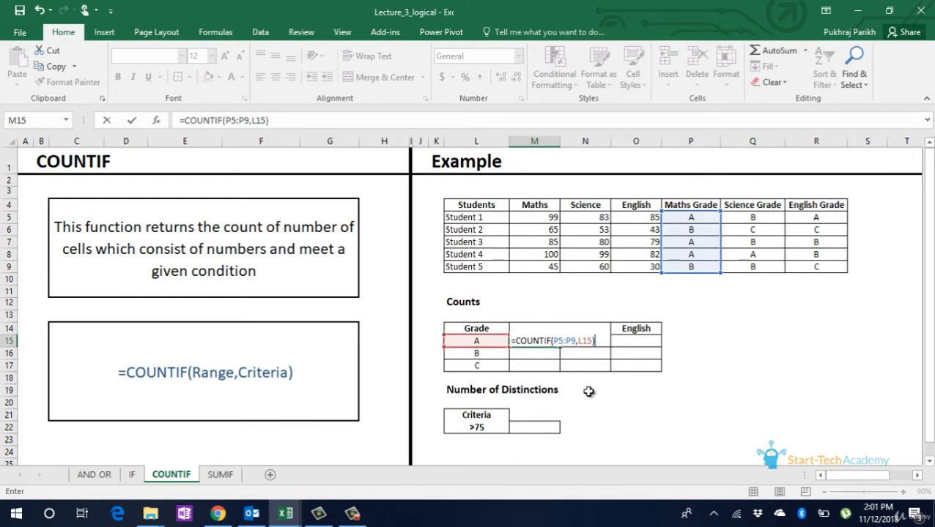
pyautogui.press('Return')
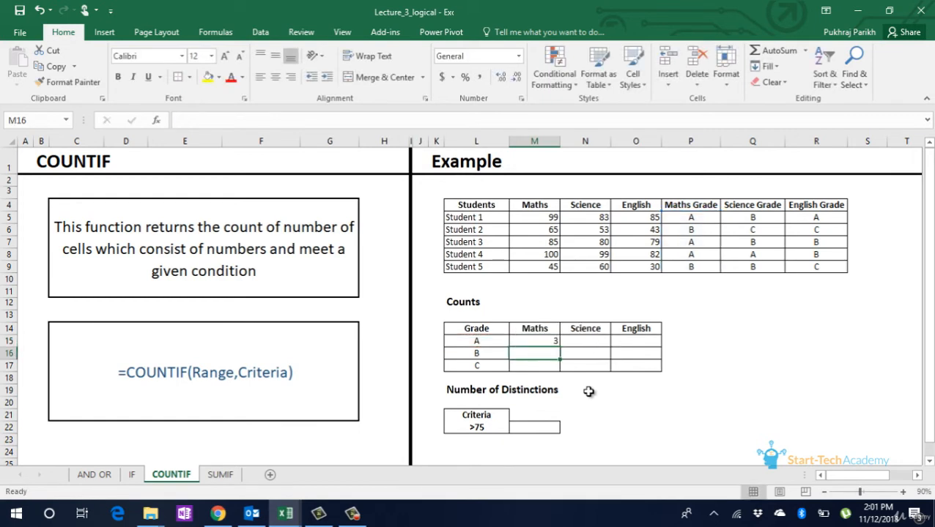
# - Make the range absolute as $P$5:$P$9 in the Maths grade A formula, and copy the formula down through grade C
pyautogui.click(555, 341)
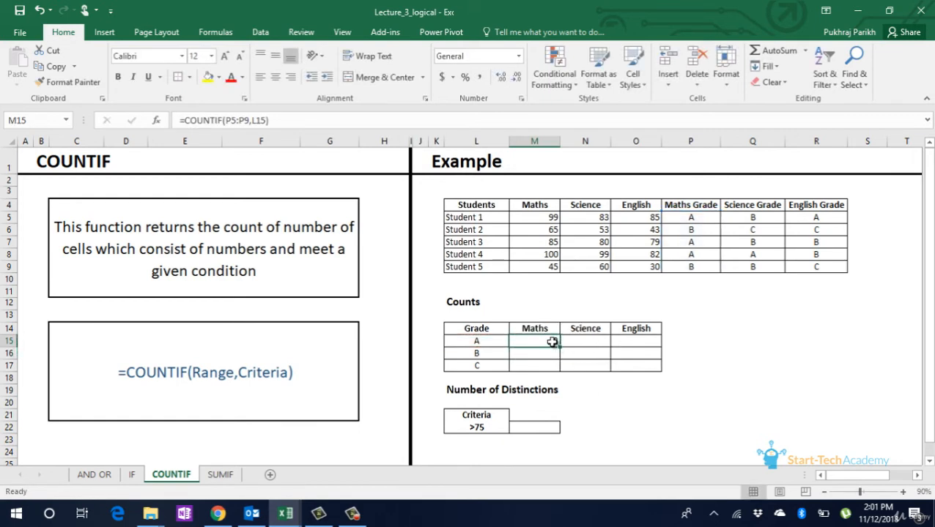
pyautogui.doubleClick(243, 120)
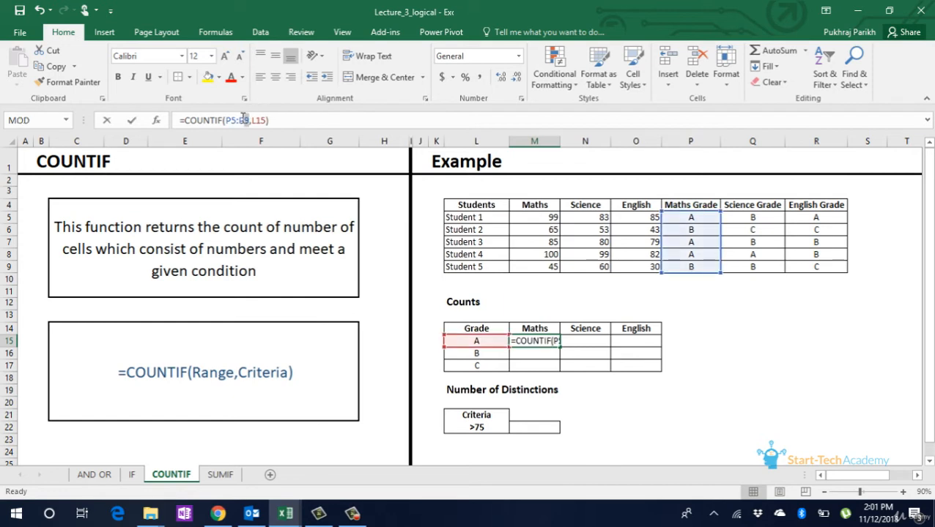
pyautogui.moveTo(243, 120); pyautogui.dragTo(227, 120)
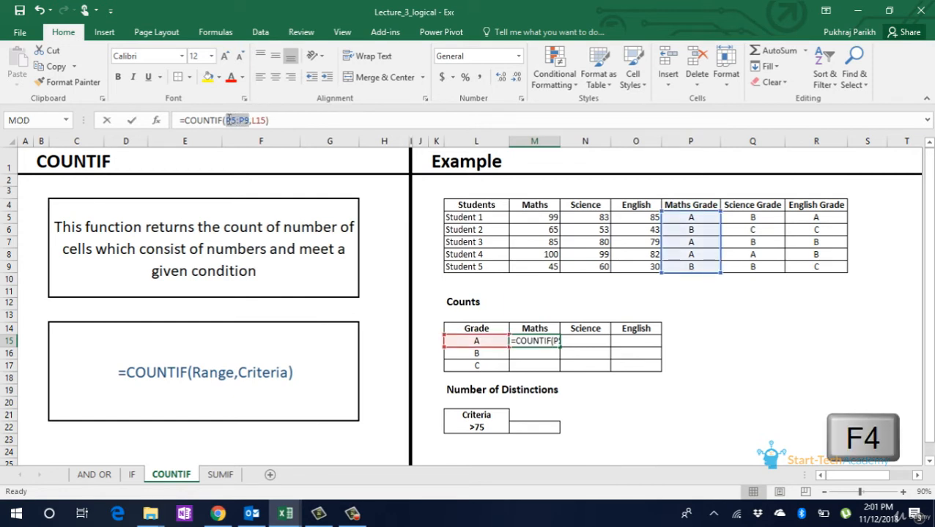
pyautogui.press('F4')
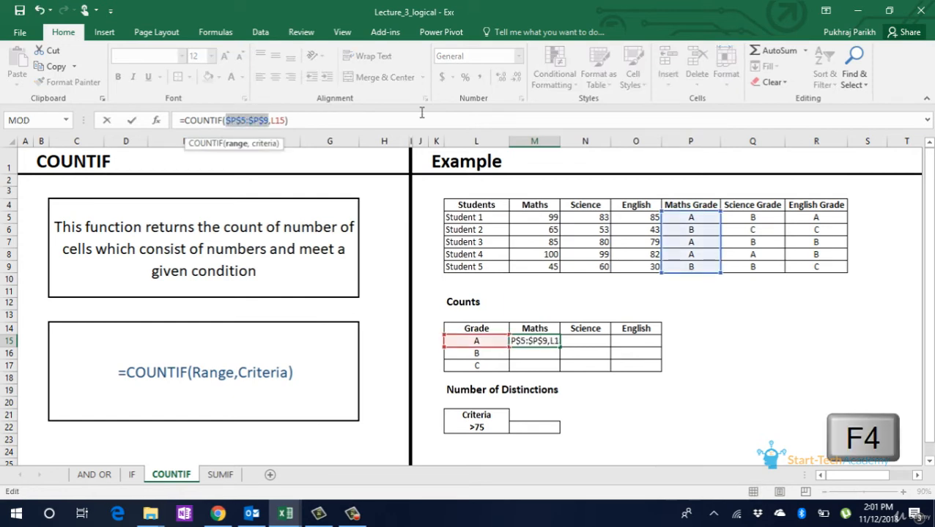
pyautogui.press('Return')
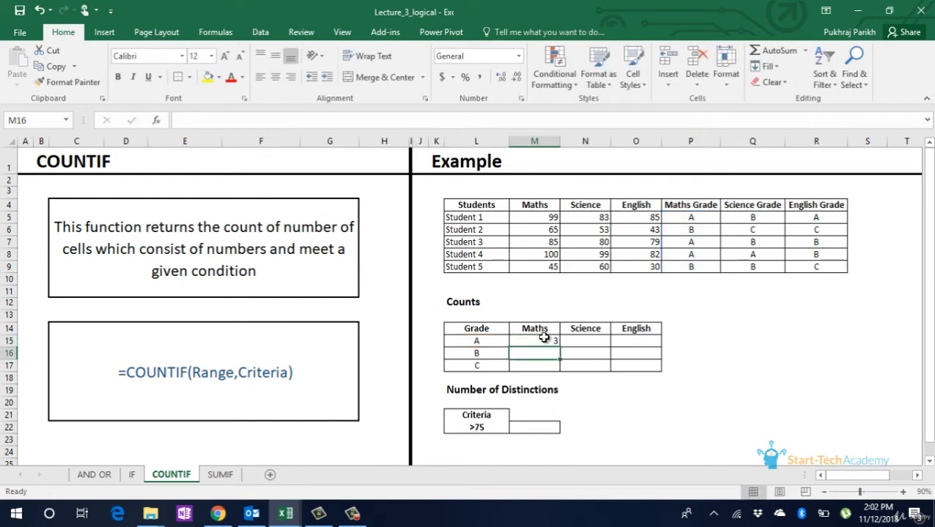
pyautogui.click(544, 339)
pyautogui.moveTo(558, 347); pyautogui.dragTo(558, 367)
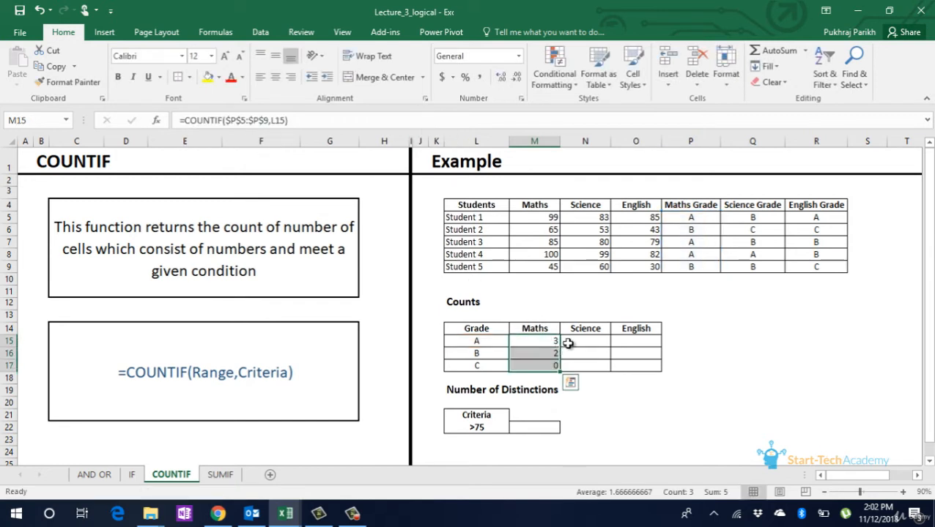
# - Change the Maths grade A formula to mixed references, so that it reads =COUNTIF(P$5:P$9,$L15)
pyautogui.click(542, 342)
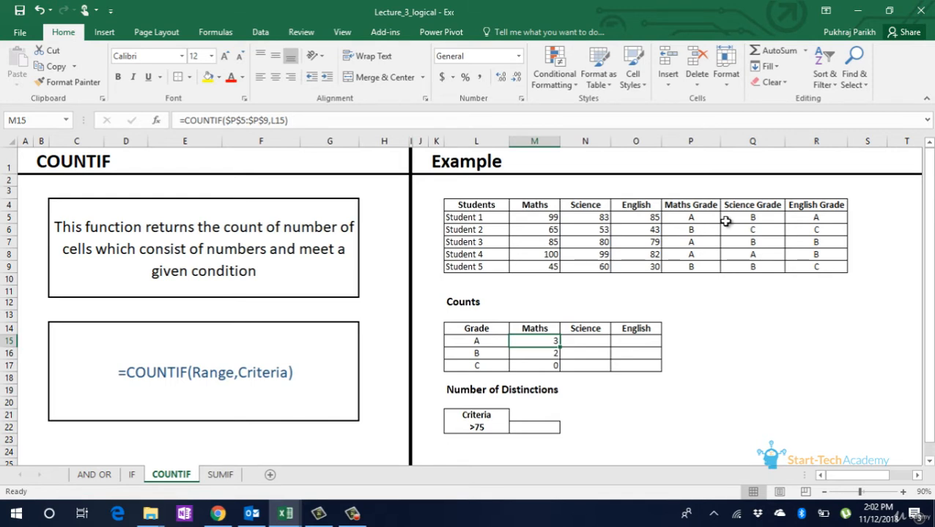
pyautogui.click(227, 120)
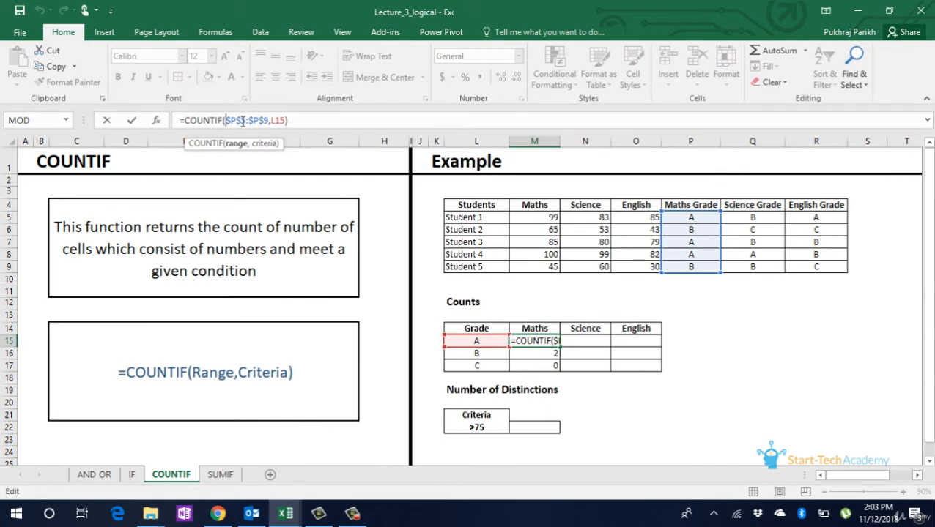
pyautogui.press('F4')
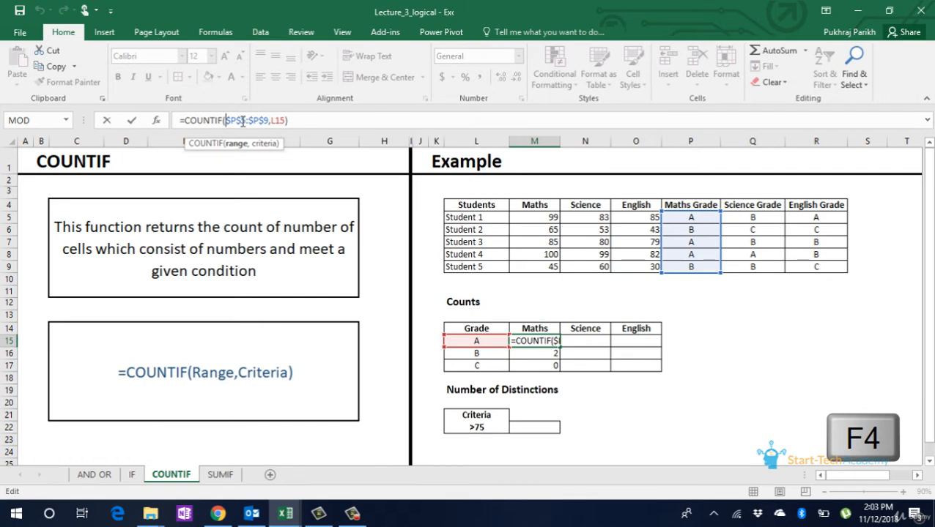
pyautogui.press('Delete')
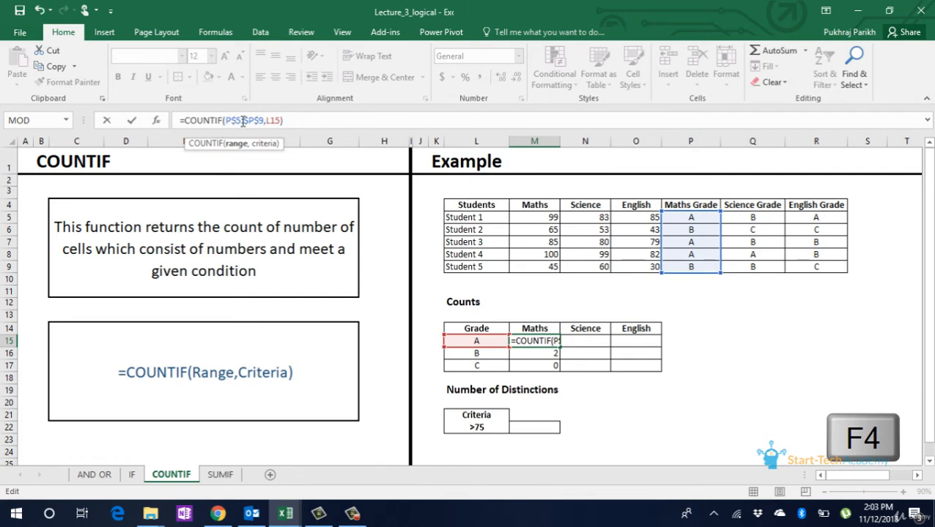
pyautogui.press('Delete')
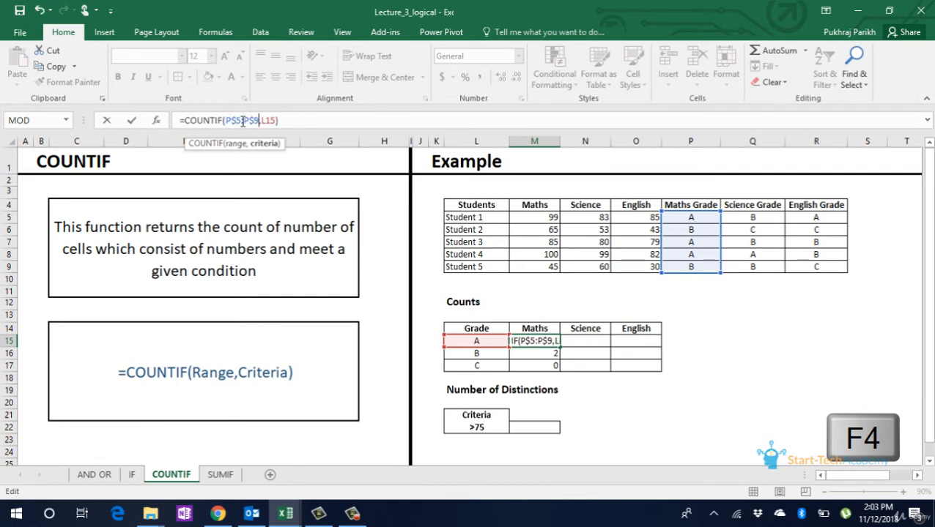
pyautogui.press('Right')
pyautogui.press('Right')
pyautogui.press('Right')
pyautogui.press('Right')
pyautogui.write('$')
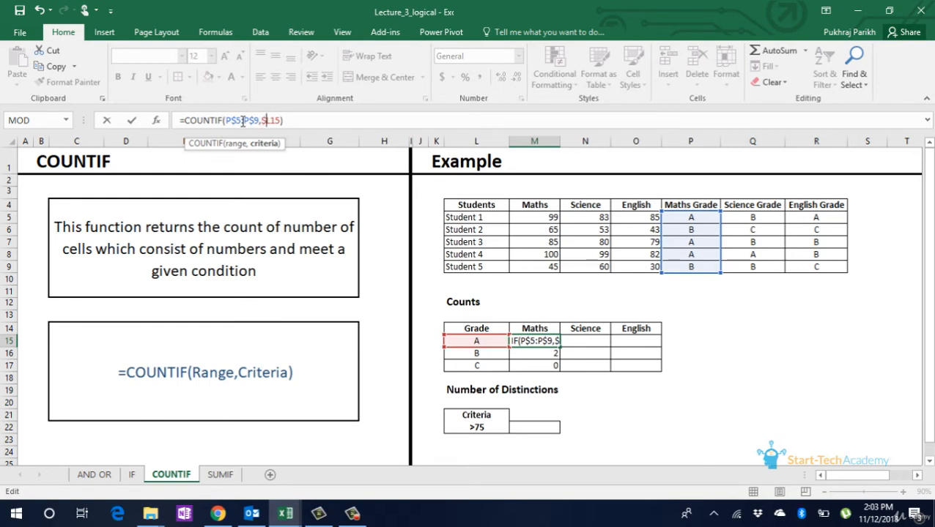
pyautogui.press('Return')
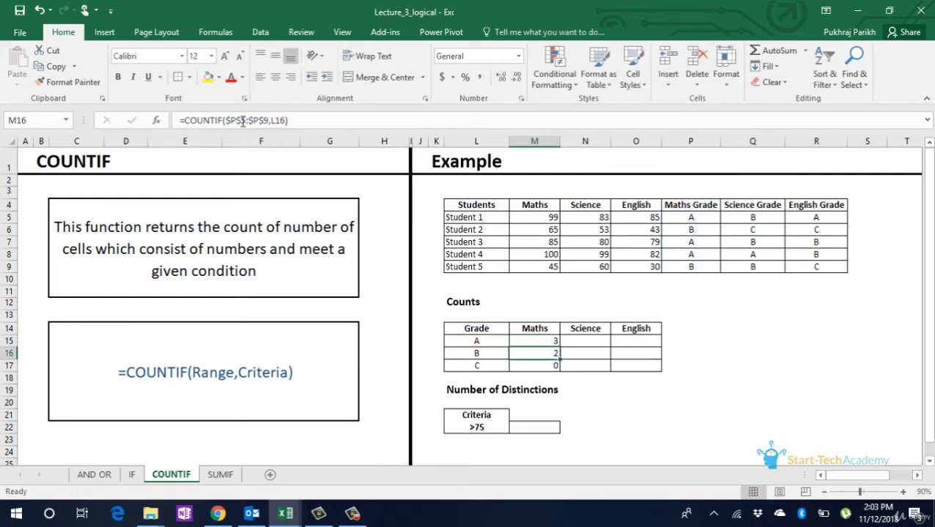
# - Copy the Maths grade A formula across to Science and English, and fill those two columns down through grade C
pyautogui.click(536, 342)
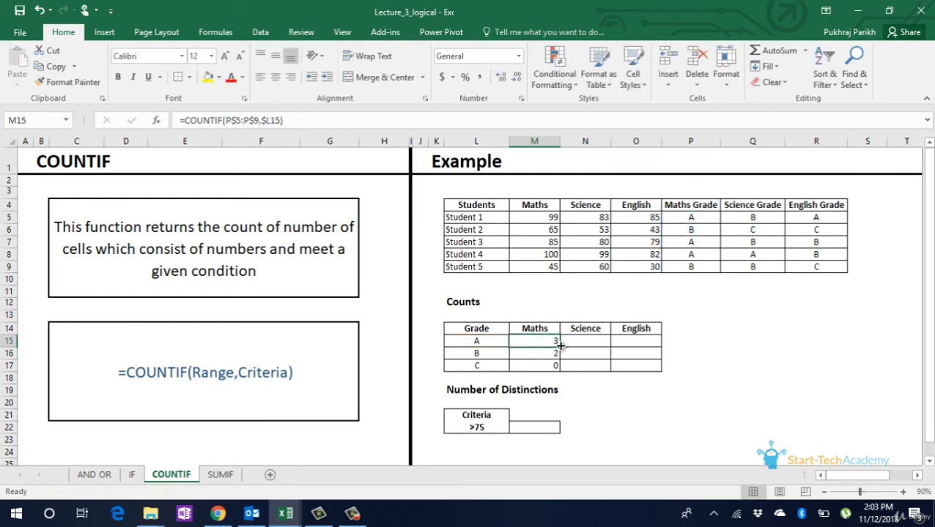
pyautogui.moveTo(560, 346); pyautogui.dragTo(654, 341)
pyautogui.click(602, 339)
pyautogui.doubleClick(660, 347)
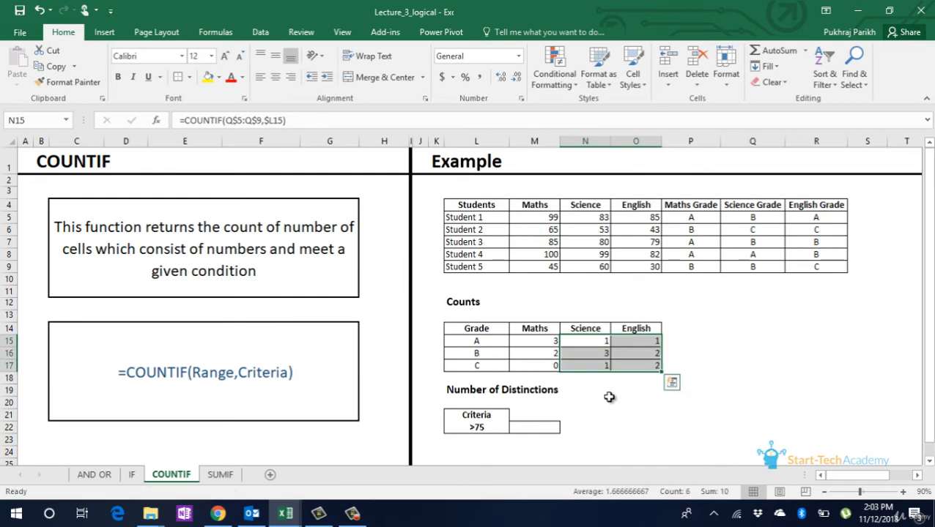
# - Start a COUNTIFS formula in the empty cell beside the >75 criterion under Number of Distinctions
pyautogui.click(553, 425)
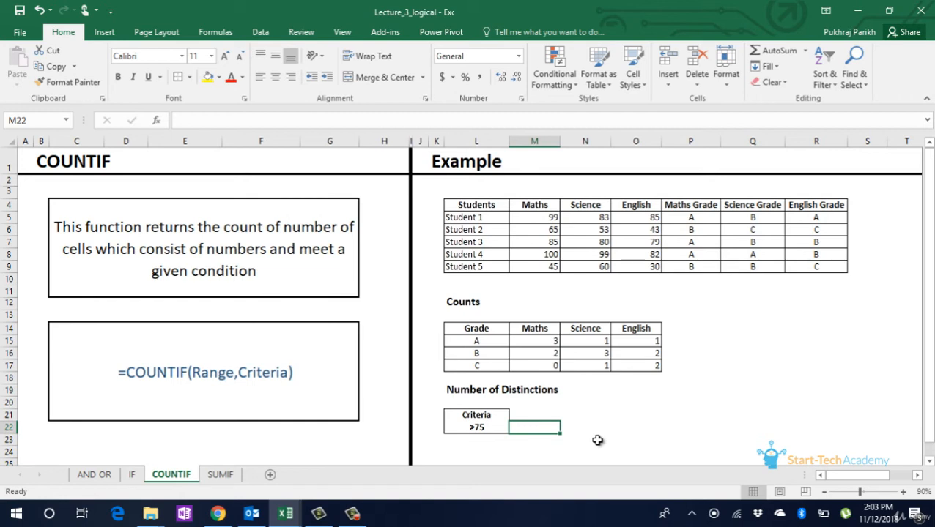
pyautogui.write('=')
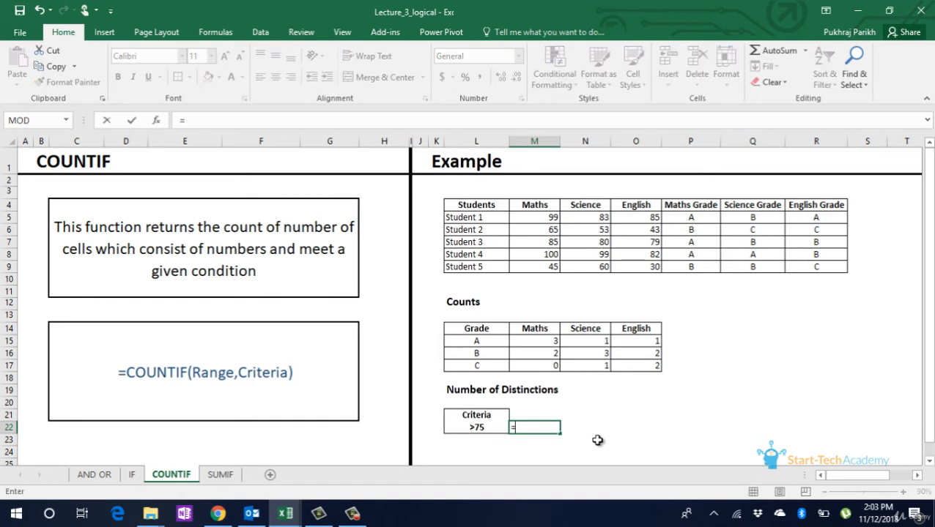
pyautogui.write('count')
pyautogui.press('Down')
pyautogui.press('Down')
pyautogui.press('Down')
pyautogui.press('Down')
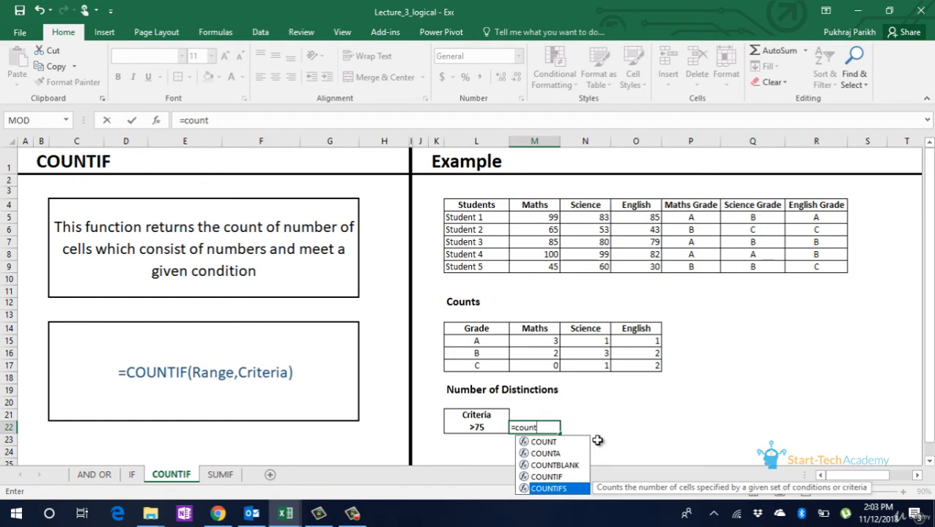
pyautogui.press('Tab')
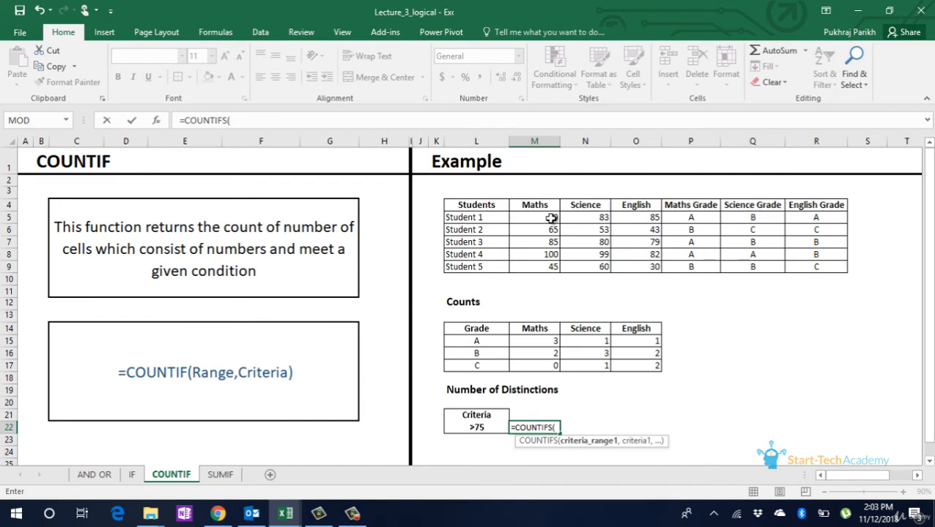
# - Add the Maths range M5:M9 and the Science range N5:N9 to the COUNTIFS formula, each with criterion L22
pyautogui.moveTo(550, 218); pyautogui.dragTo(546, 261)
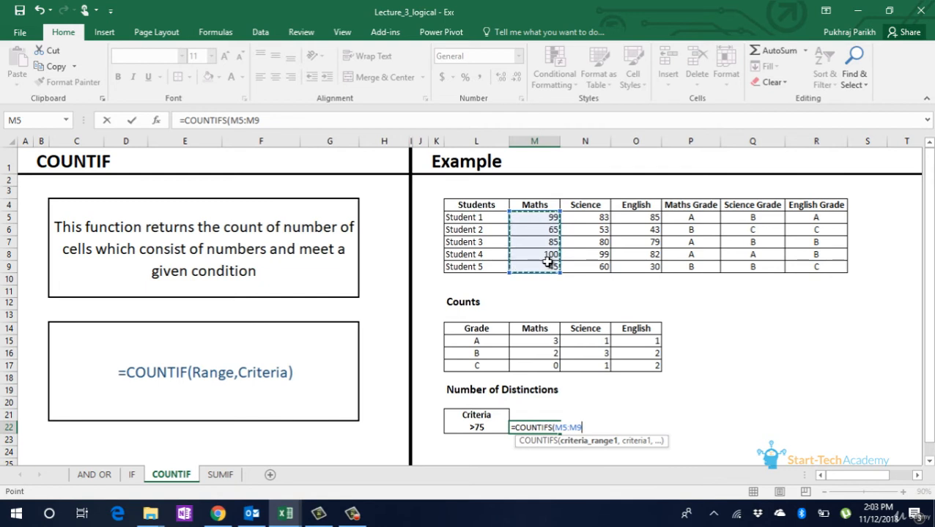
pyautogui.write(',')
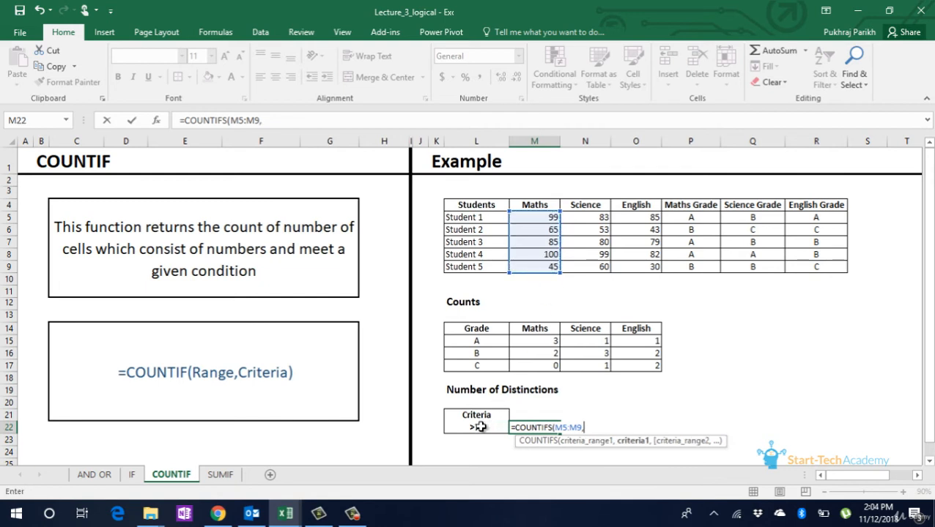
pyautogui.click(478, 426)
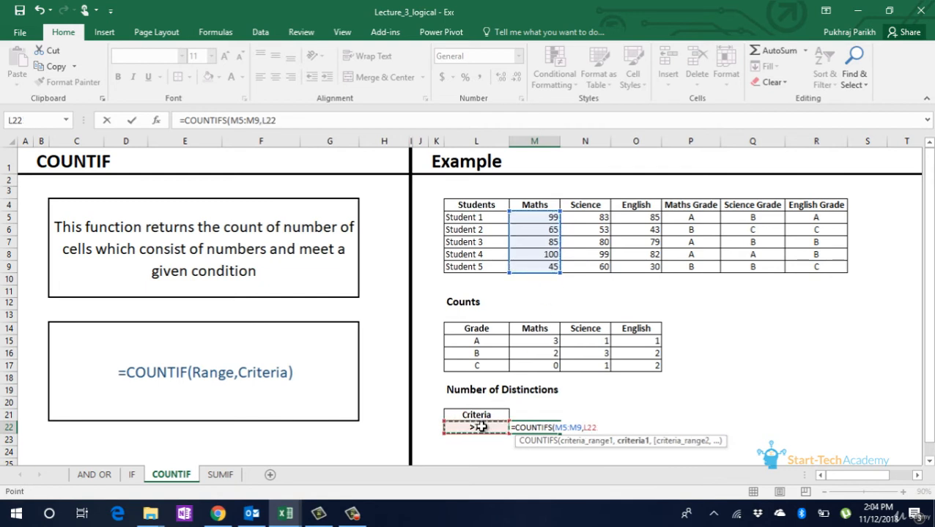
pyautogui.write(',')
pyautogui.moveTo(605, 221); pyautogui.dragTo(601, 268)
pyautogui.write(',')
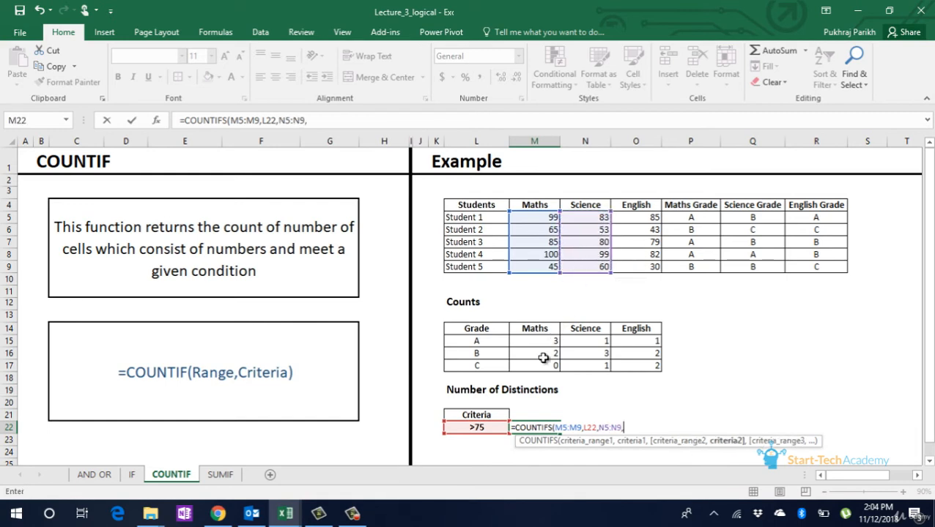
pyautogui.click(476, 428)
pyautogui.write(',')
# - Add the English range O5:O9 with criterion L22, and complete the COUNTIFS formula
pyautogui.moveTo(646, 218); pyautogui.dragTo(652, 266)
pyautogui.write(',')
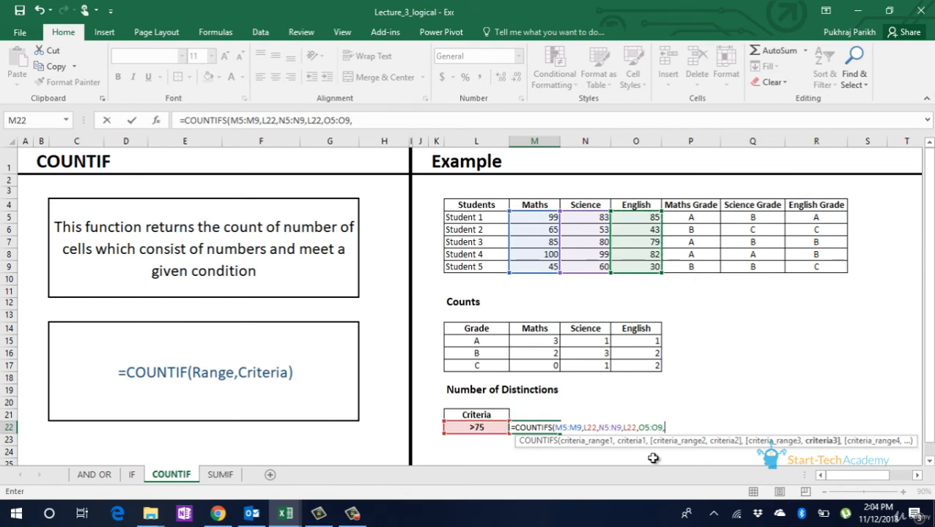
pyautogui.click(477, 428)
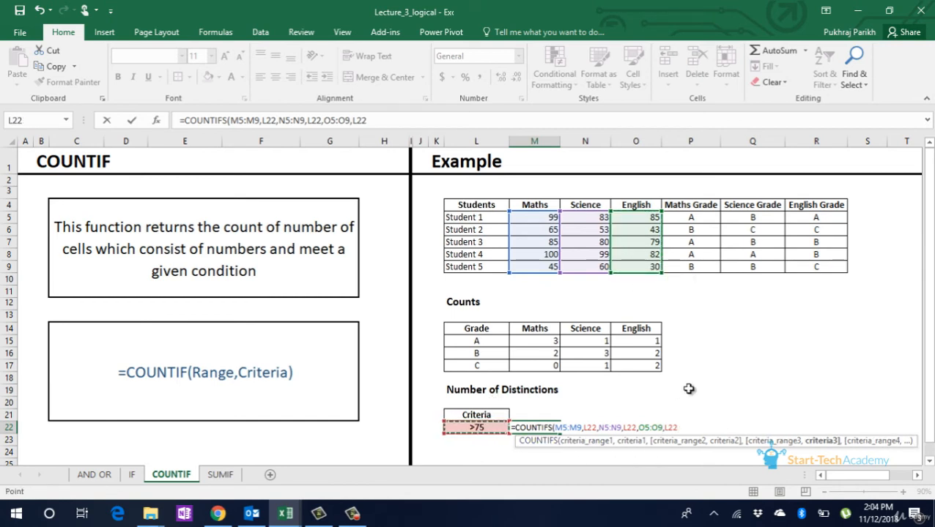
pyautogui.write(')')
pyautogui.press('Return')
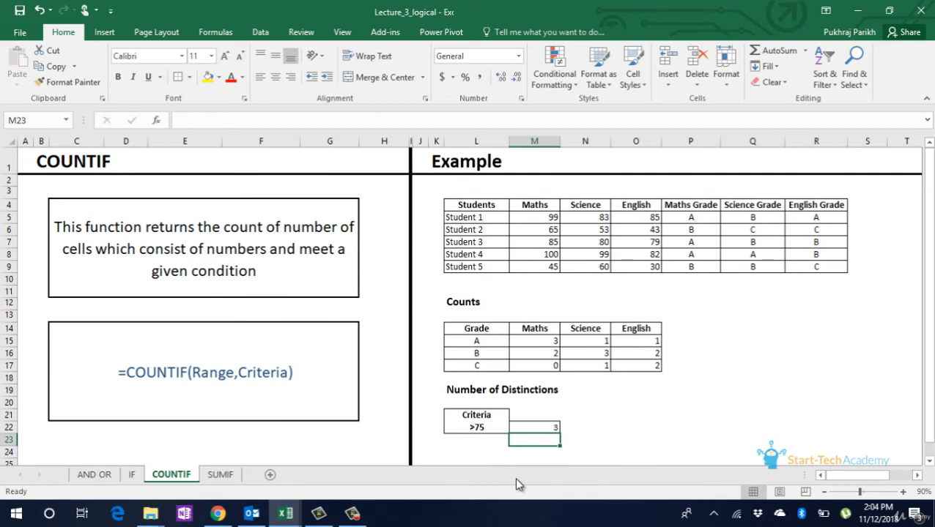
# - Change the distinction criterion in L22 to >90
pyautogui.click(485, 430)
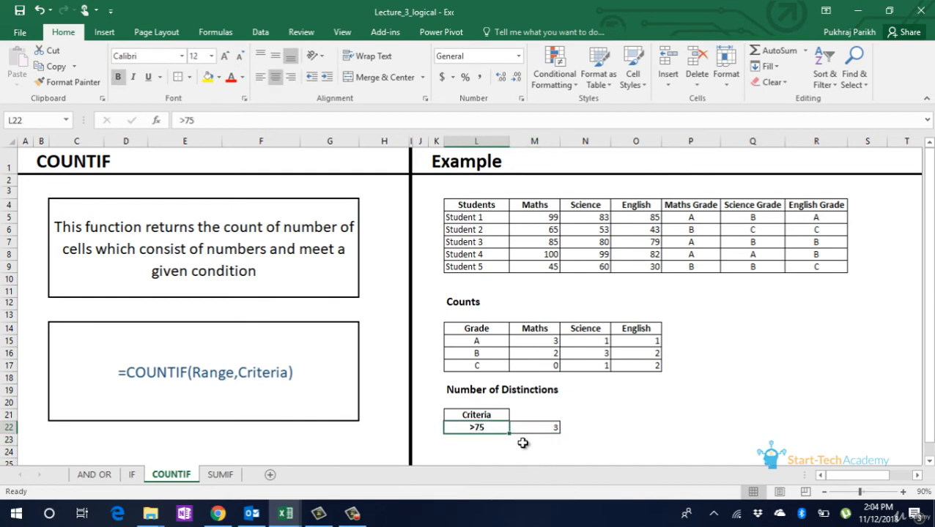
pyautogui.click(195, 120)
pyautogui.moveTo(183, 120); pyautogui.dragTo(243, 113)
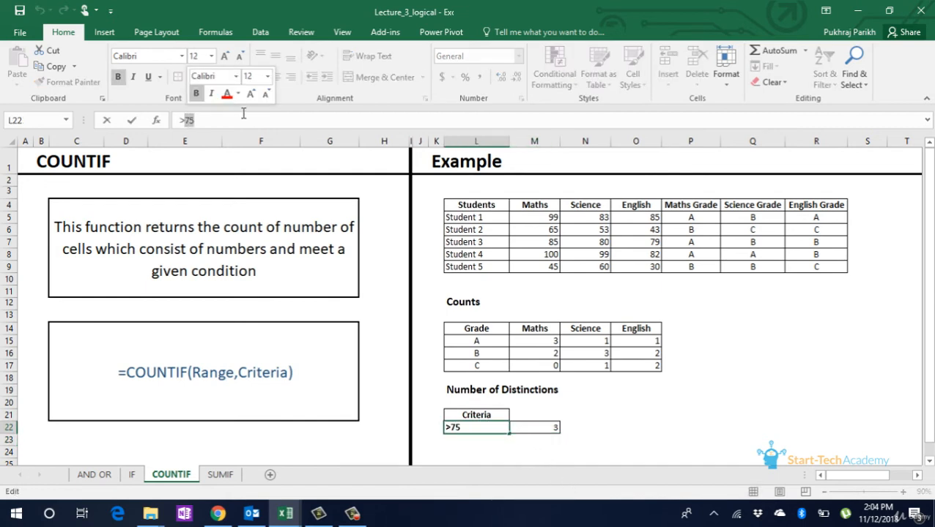
pyautogui.write('90')
pyautogui.press('Return')
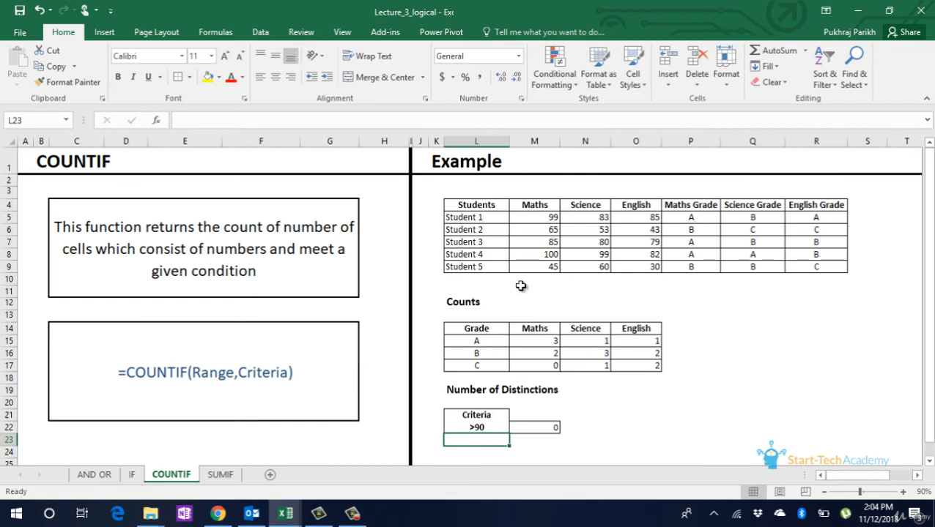
# - Switch to the SUMIF sheet
pyautogui.click(474, 425)
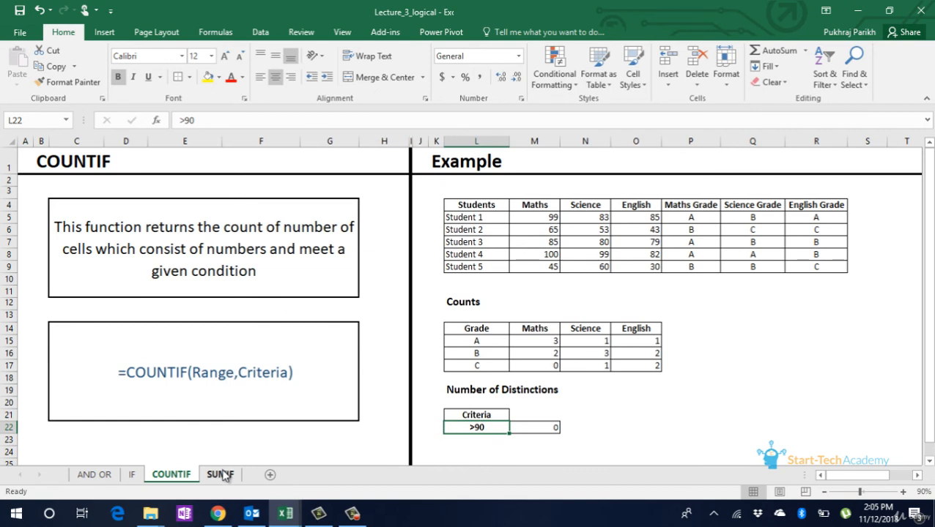
pyautogui.click(223, 475)
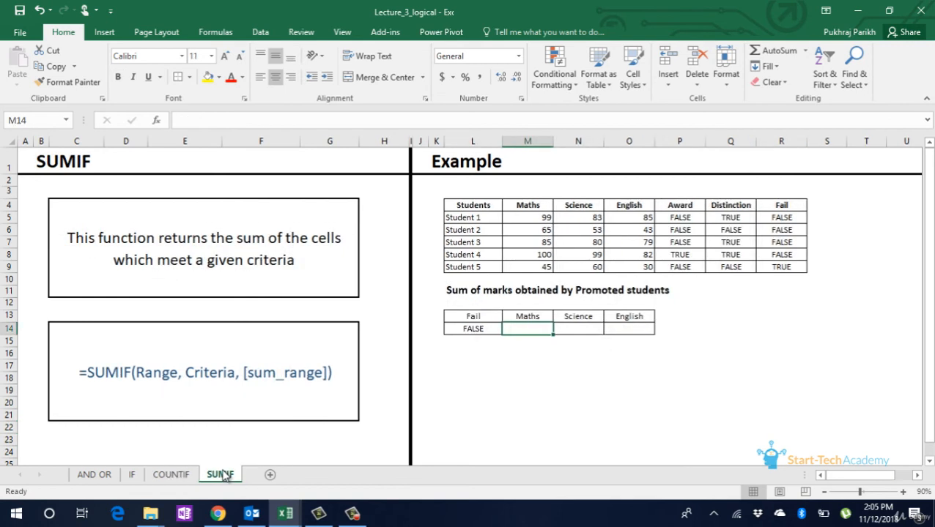